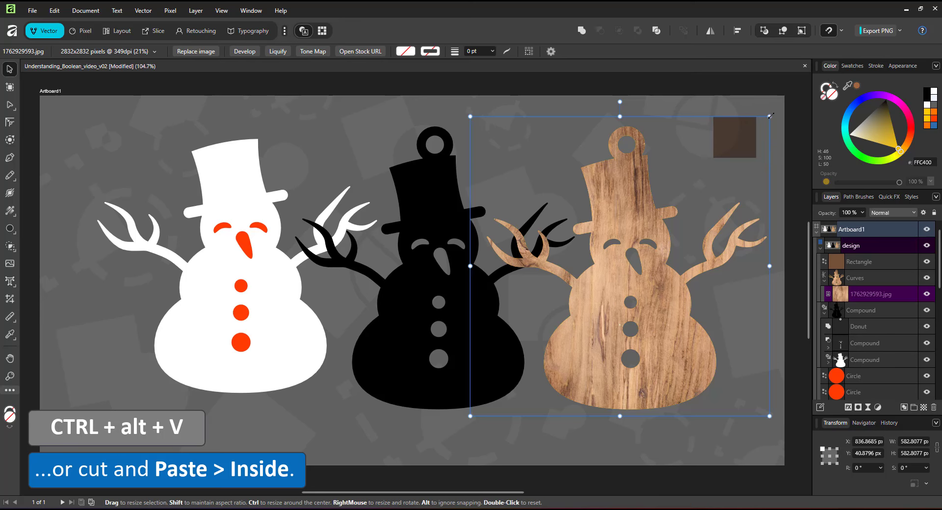
Rotate the wood texture to about -18.6° and clip the brown Multiply rectangle inside the snowman Curves, enlarged to cover the whole ornament
left_click_drag(765, 124, 803, 178)
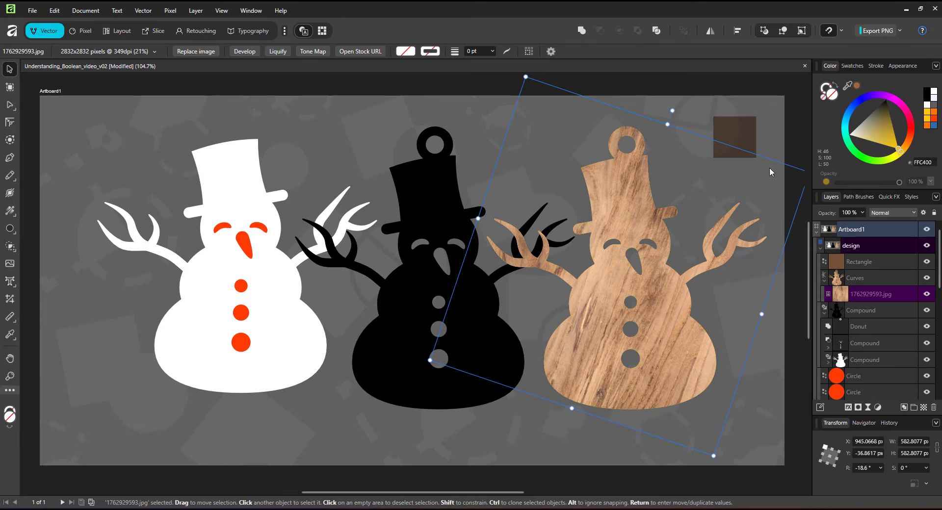
left_click(844, 256)
left_click_drag(759, 122, 622, 129)
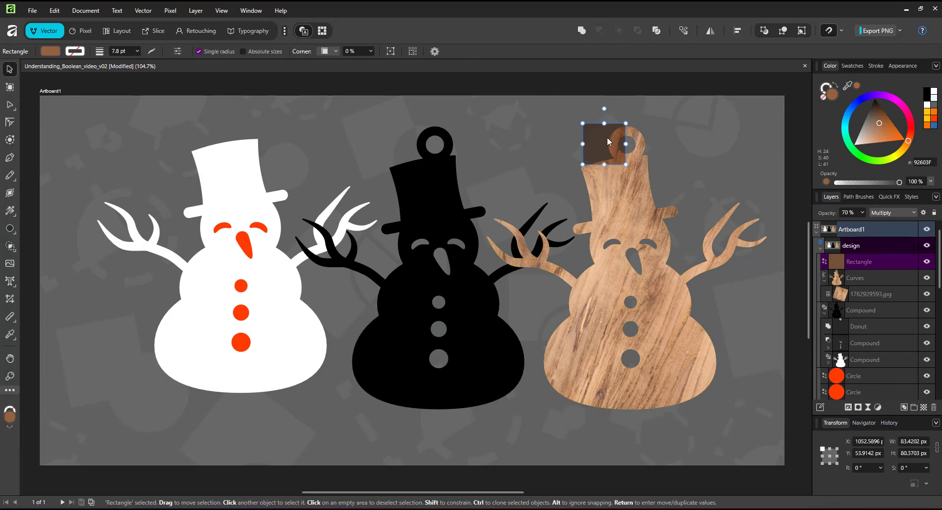
left_click_drag(852, 293, 852, 287)
left_click_drag(619, 164, 769, 429)
left_click_drag(577, 276, 477, 277)
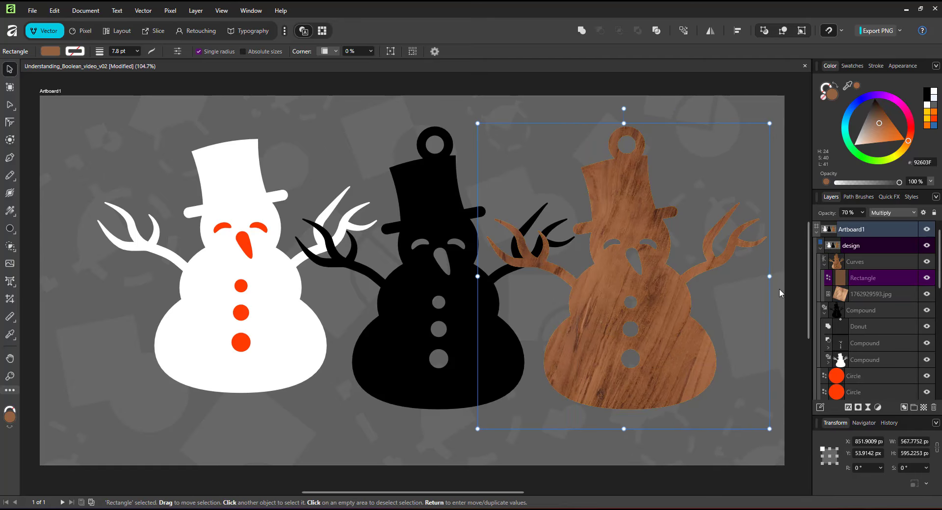
Add an Inner Bevel / Emboss effect to the wooden snowman with the diagonal profile, about 2.86 px radius and about 1.67 px soften
left_click(857, 264)
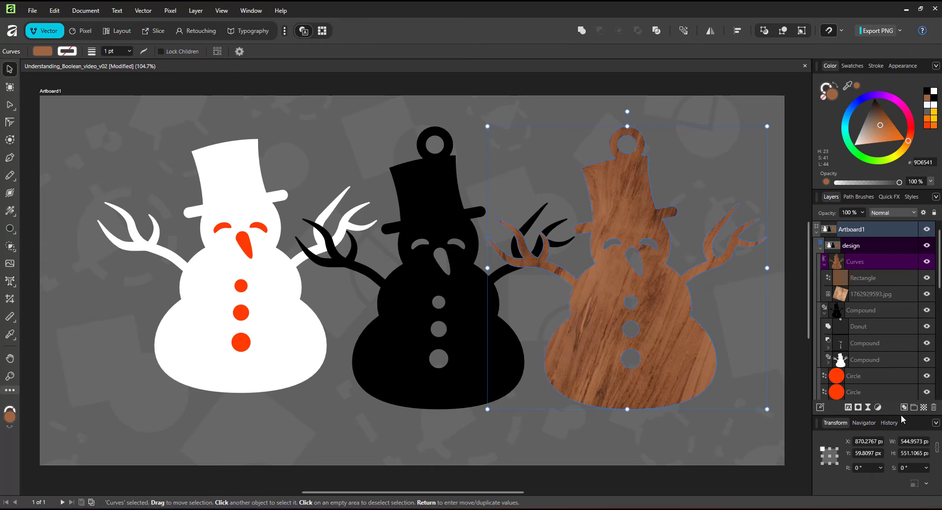
left_click(851, 408)
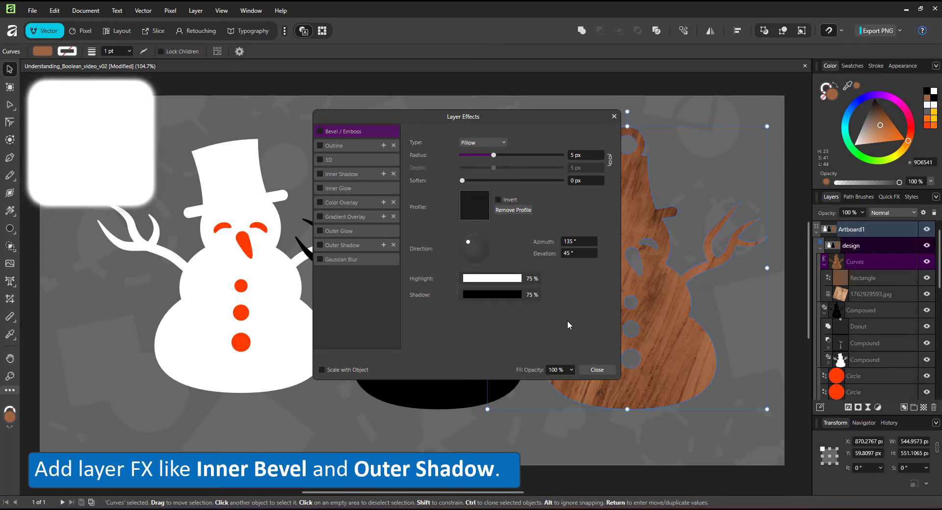
left_click(322, 131)
left_click(473, 153)
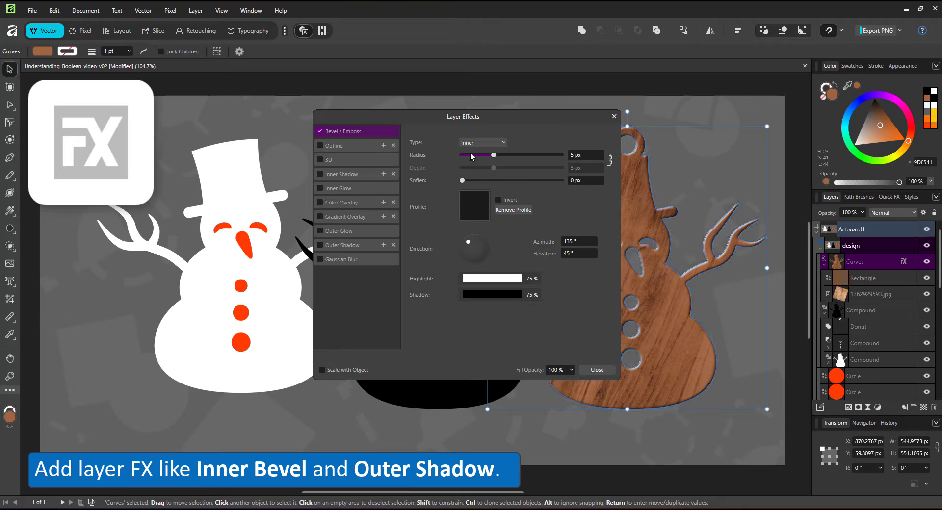
left_click(472, 208)
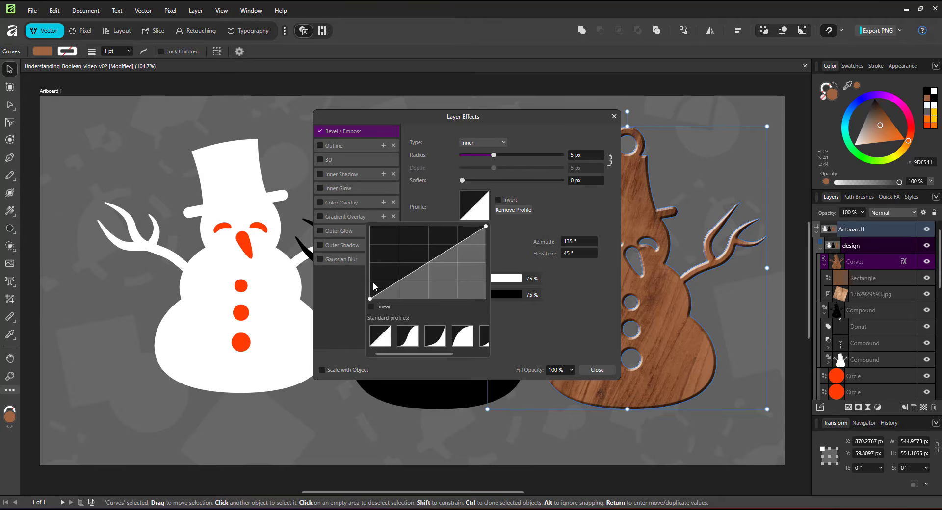
left_click(536, 195)
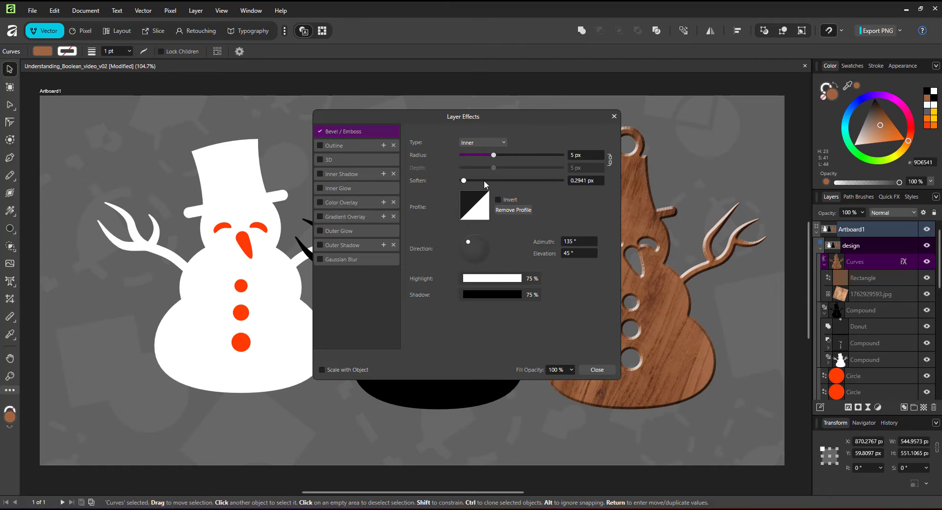
left_click_drag(483, 180, 489, 157)
left_click_drag(417, 127, 323, 133)
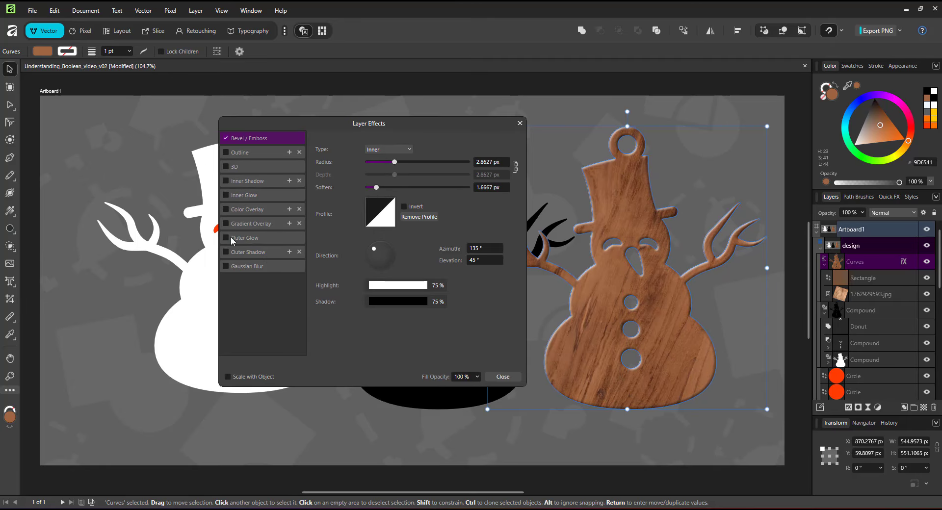
Add an Outer Shadow to the wooden snowman with about 5.93 px radius and about 11.93 px offset
left_click(226, 252)
left_click_drag(394, 181, 395, 180)
mouse_move(393, 187)
left_mouse_down()
mouse_move(418, 195)
mouse_move(406, 184)
left_mouse_up()
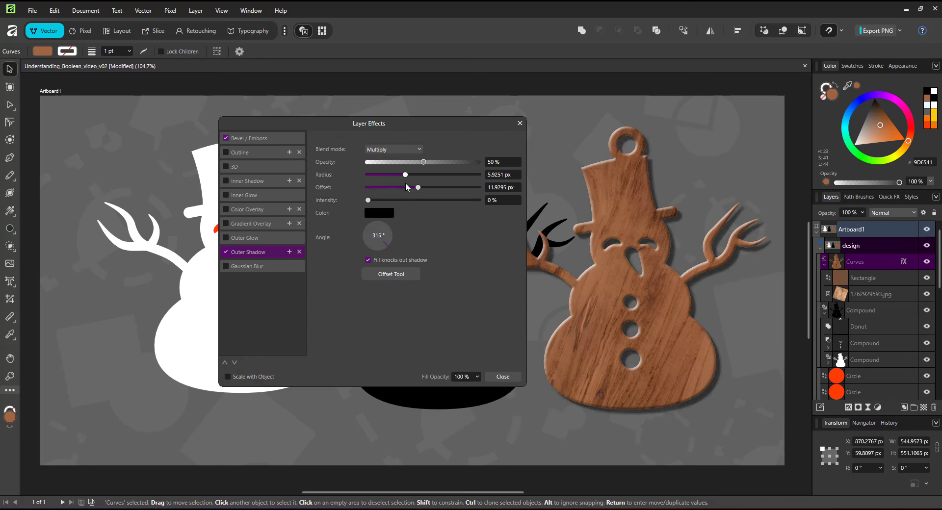
Change the bevel's highlight colour to pale yellow, HSL 51, 100, 78, and close the layer effects
left_click(262, 138)
left_click(388, 286)
left_click(320, 316)
left_click_drag(309, 357, 357, 357)
left_click_drag(356, 370, 338, 371)
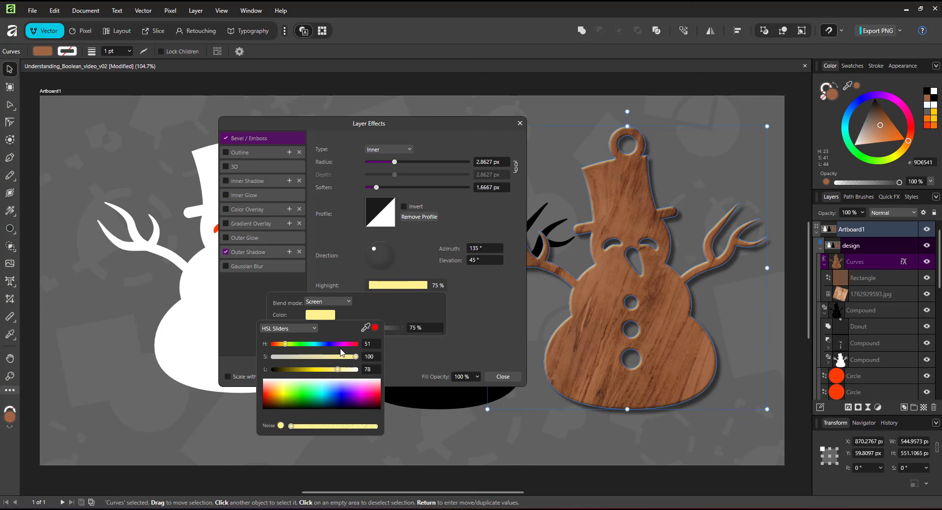
left_click(343, 354)
left_click(520, 123)
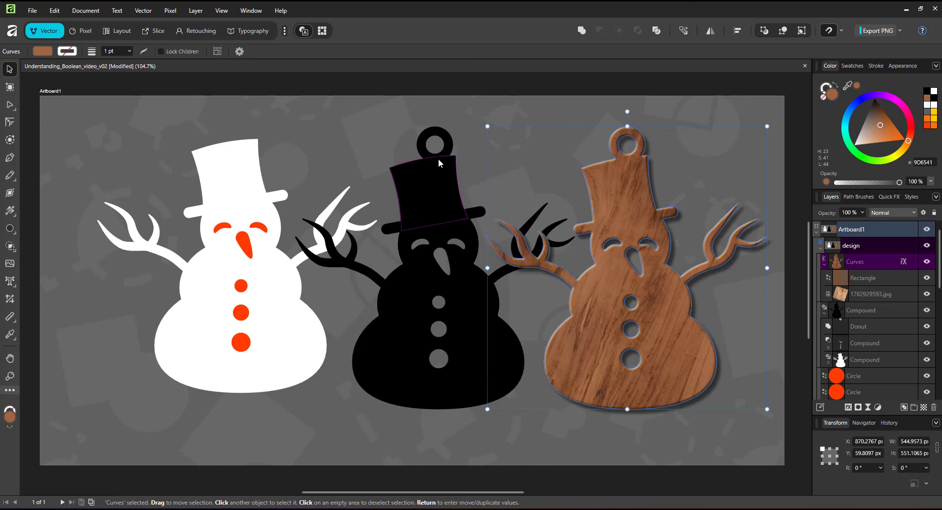
left_click(732, 466)
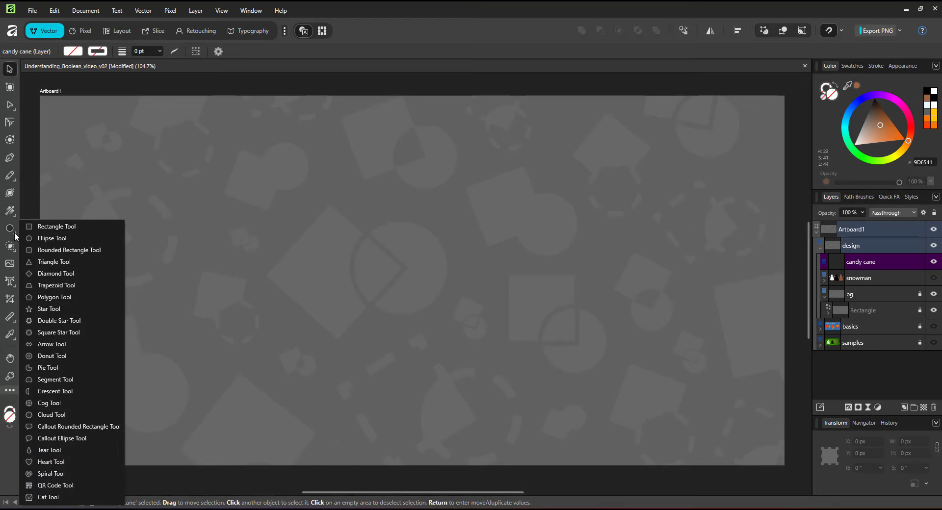
Draw an upright rounded rectangle about 284 × 506 px in the candy cane layer and round its corners to 50%
left_click(54, 250)
left_click_drag(305, 133, 450, 392)
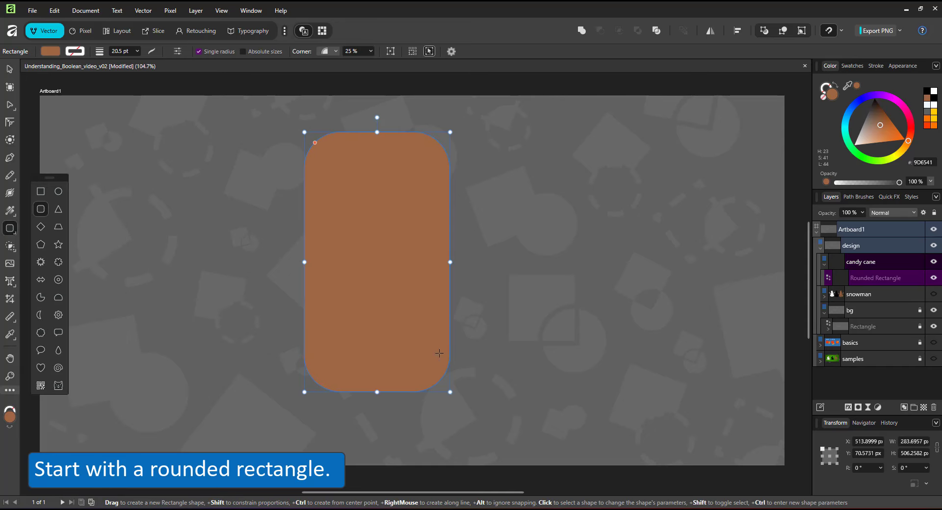
left_click_drag(321, 147, 335, 153)
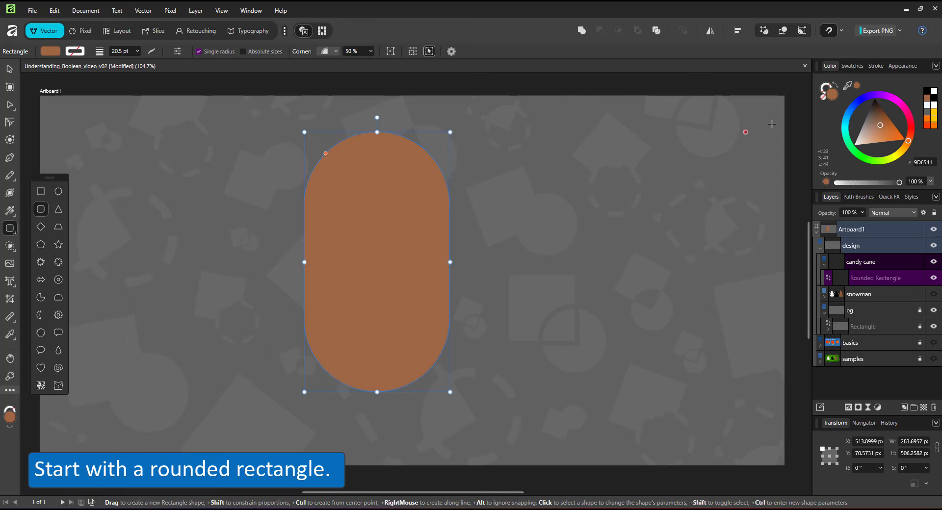
Make the rounded rectangle white, swap the fill to the stroke and set the stroke width to 120 pt
left_click_drag(873, 142, 853, 146)
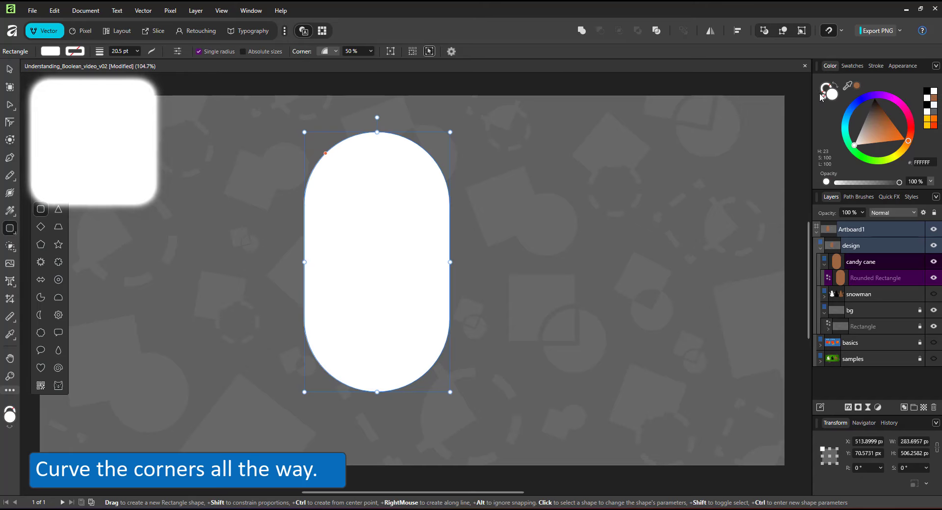
left_click(836, 85)
left_click(876, 66)
left_click_drag(883, 97, 912, 95)
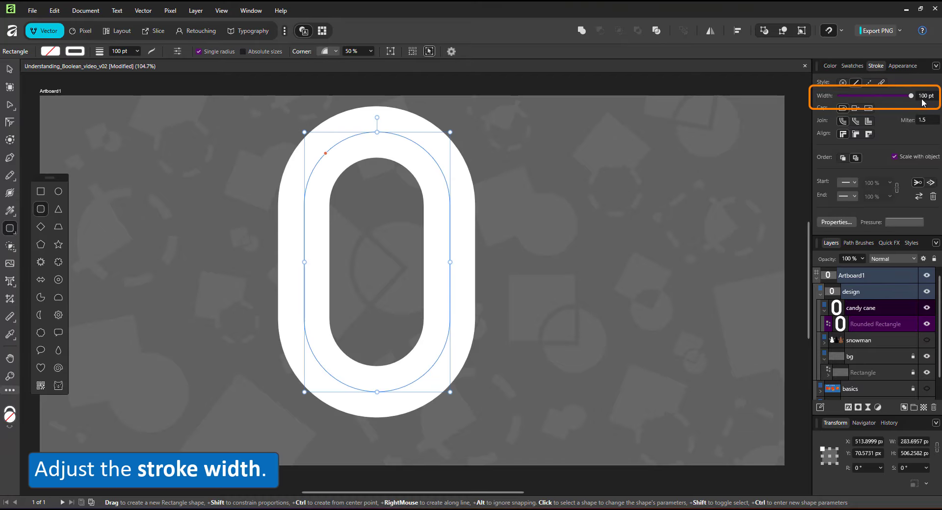
type("120")
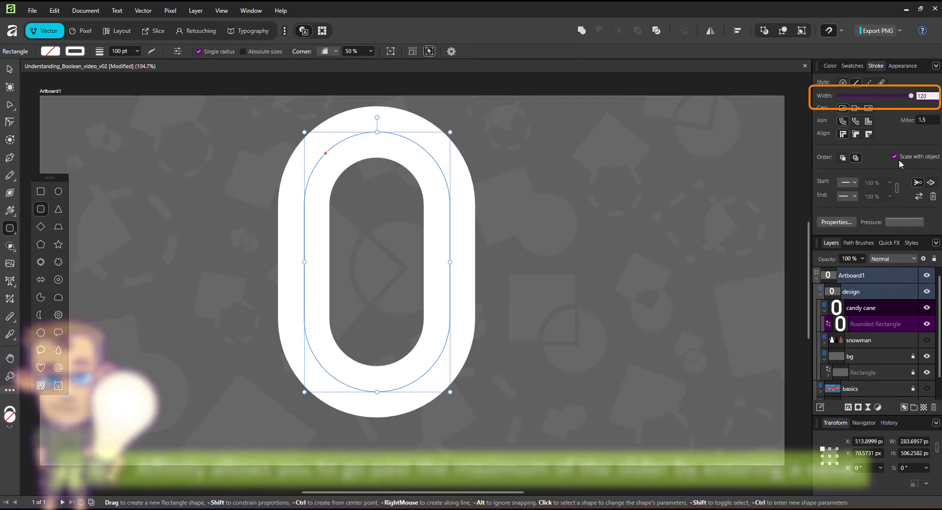
key("Return")
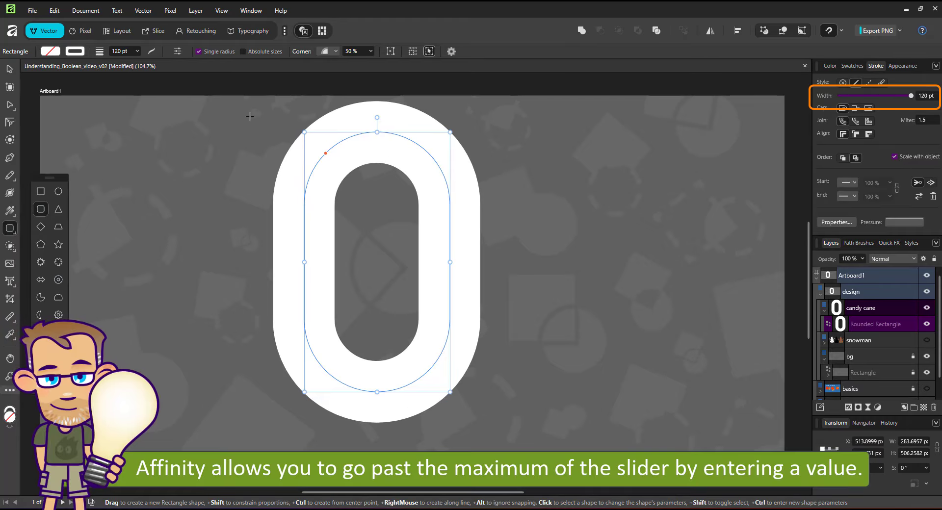
Convert the rounded rectangle to curves and open its left straight side by adding a node and deleting the segment below it
right_click(345, 149)
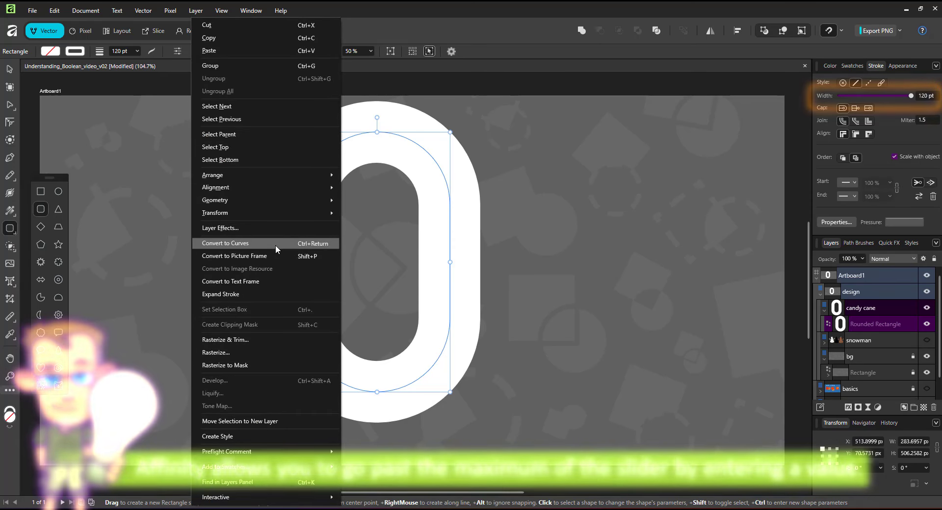
left_click(276, 245)
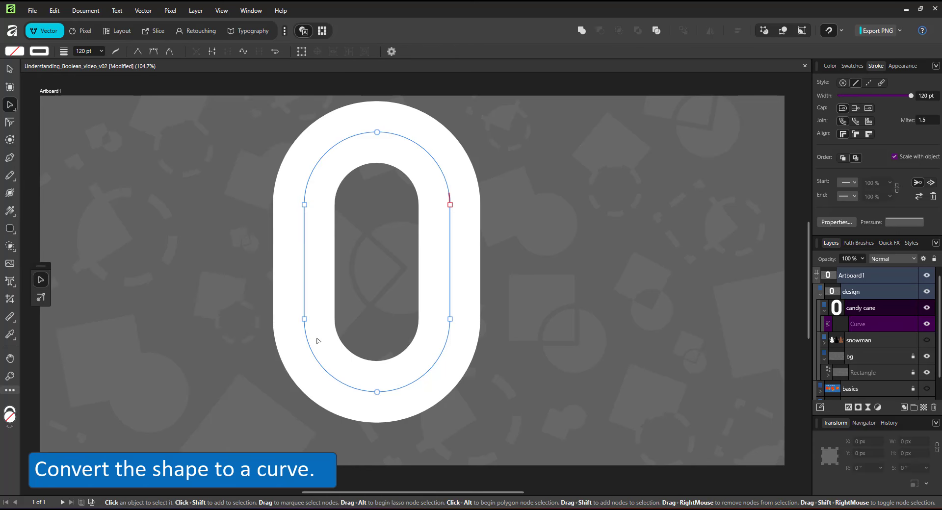
left_click(304, 235)
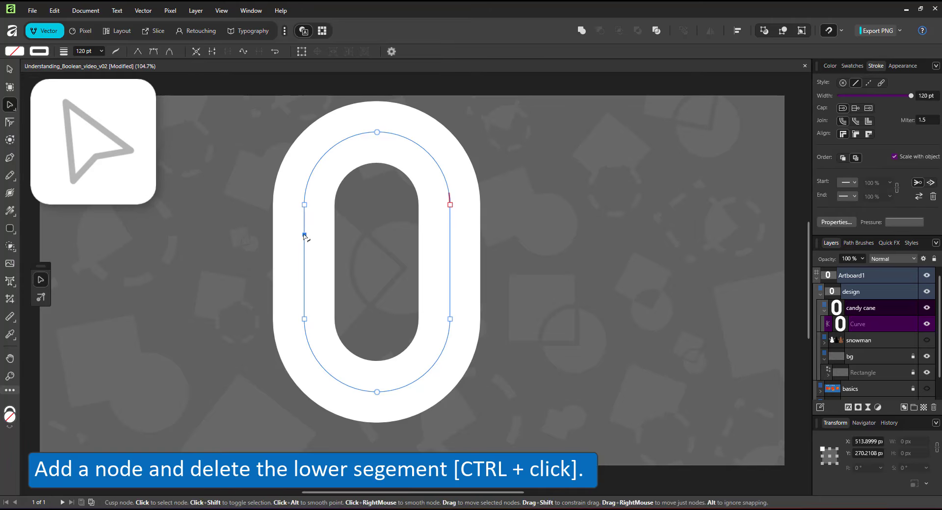
left_click(305, 264, "ctrl")
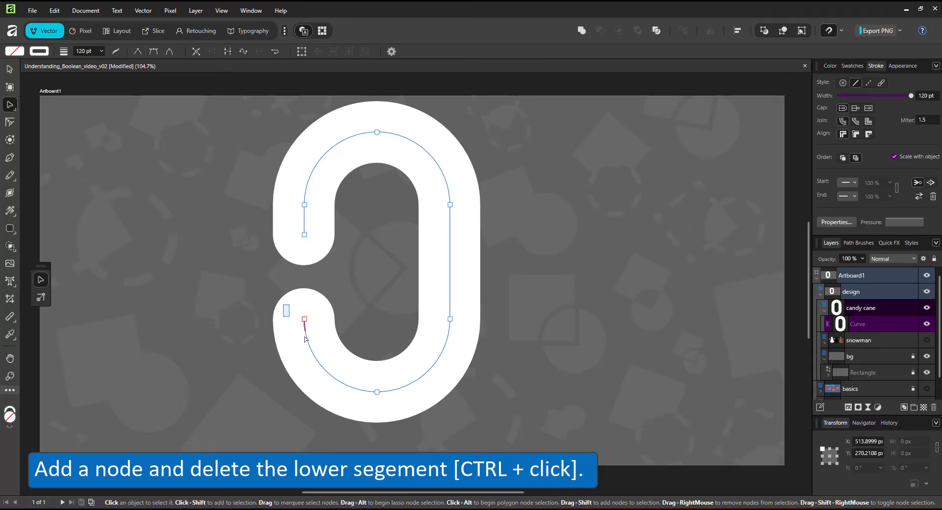
Delete the nodes of the bottom arc and extend the right leg downward to form the cane's shaft, about 623 px tall overall
left_click_drag(305, 337, 408, 414)
key("Delete")
left_click_drag(451, 320, 450, 449)
Rotate the cane to about -41.2° and scale it down to about 193 × 425 px near the artboard's centre
left_click(10, 69)
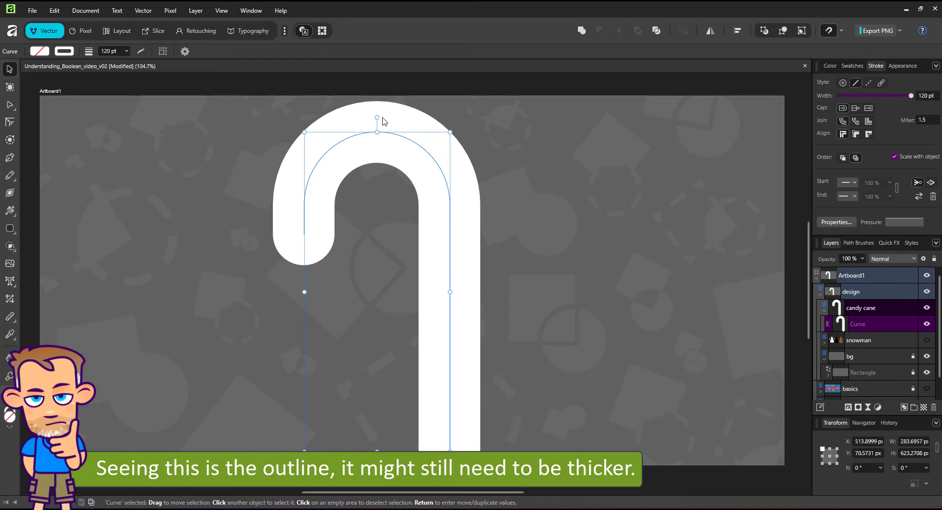
left_click_drag(377, 117, 493, 163)
left_click_drag(539, 220, 486, 242)
left_click_drag(451, 255, 451, 223)
Set the cane's stroke width to 120 pt and expand the stroke into a filled curve
left_click_drag(935, 96, 858, 102)
type("120")
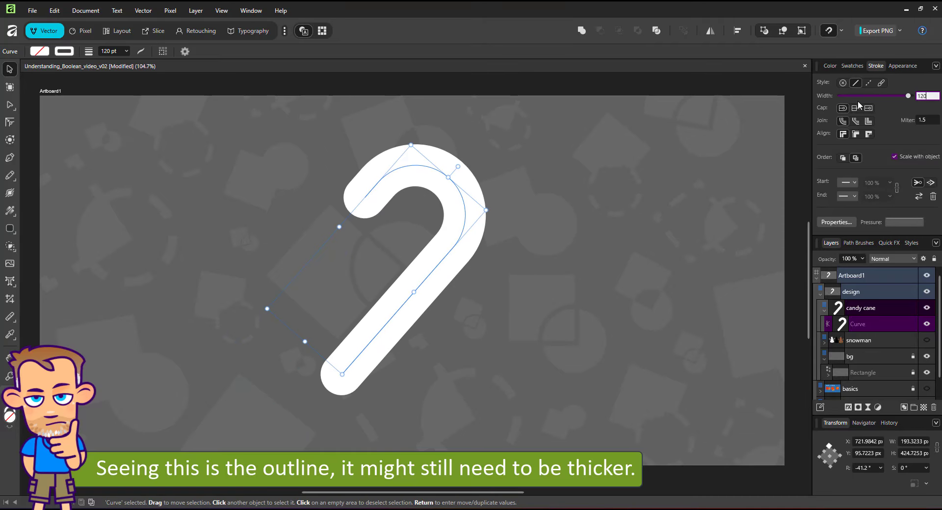
key("Return")
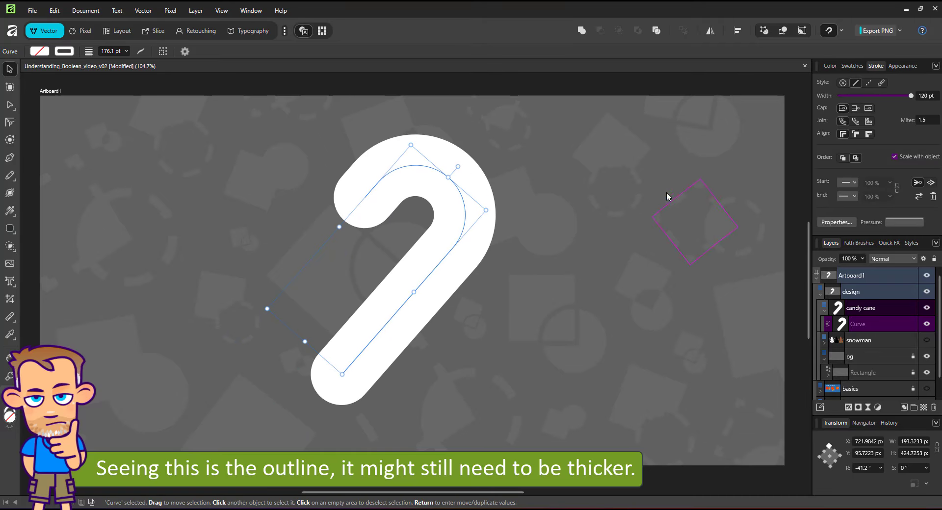
right_click(444, 186)
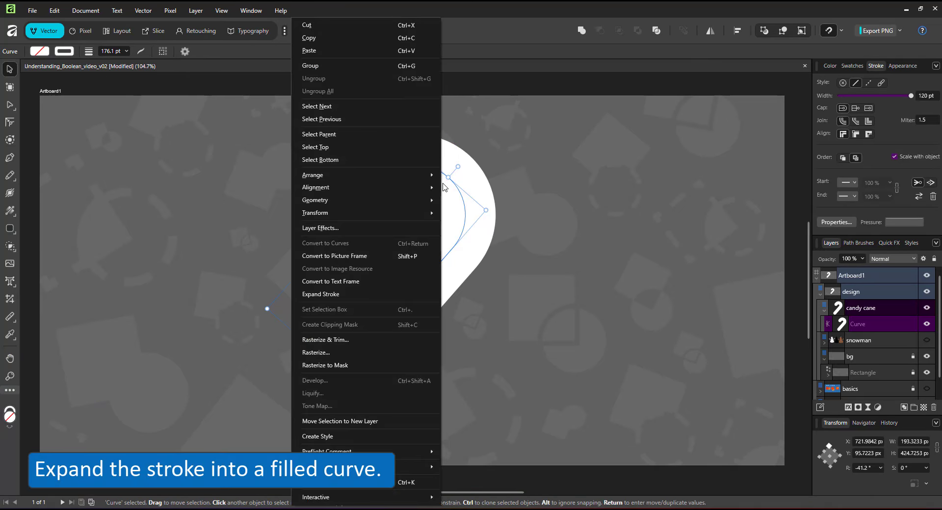
left_click(376, 295)
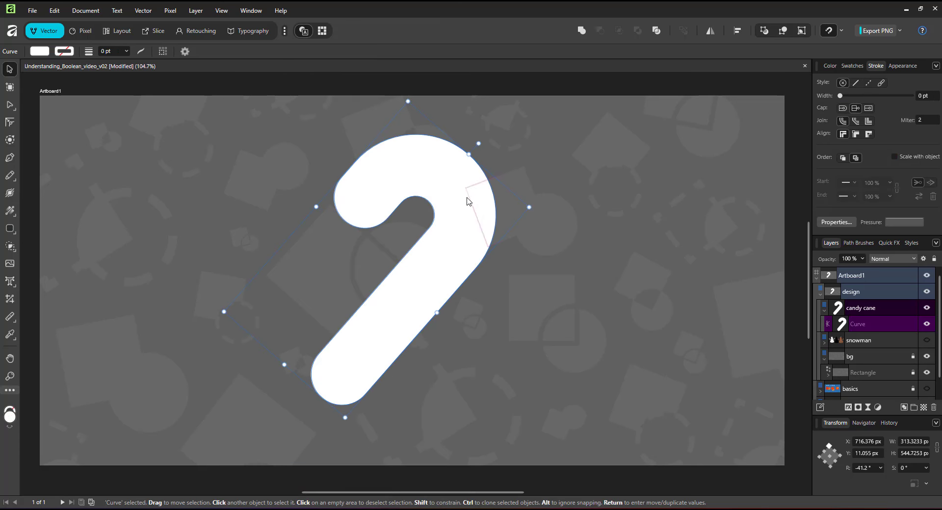
Shrink a duplicate of the cane by about 18.15 px with the Contour tool and fill it with orange-red FF3800
key("ctrl+j")
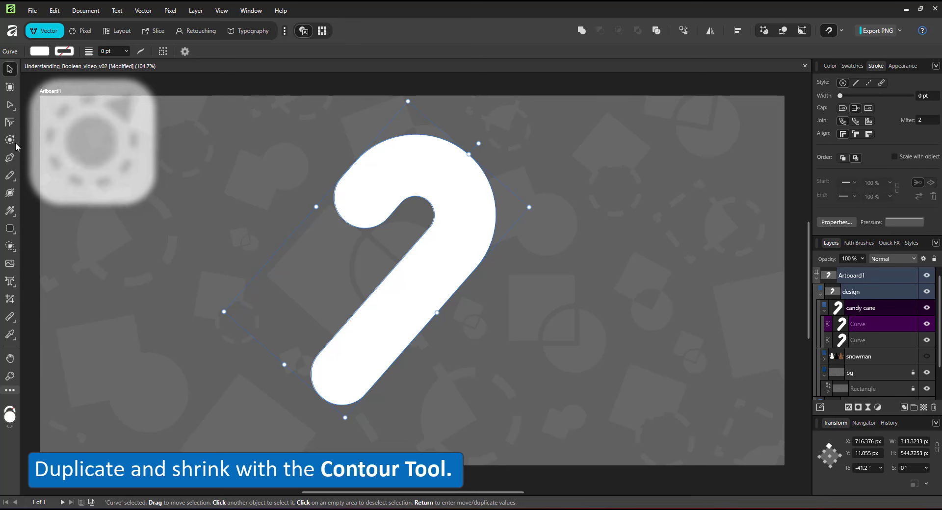
left_click(10, 141)
left_click_drag(431, 179, 422, 230)
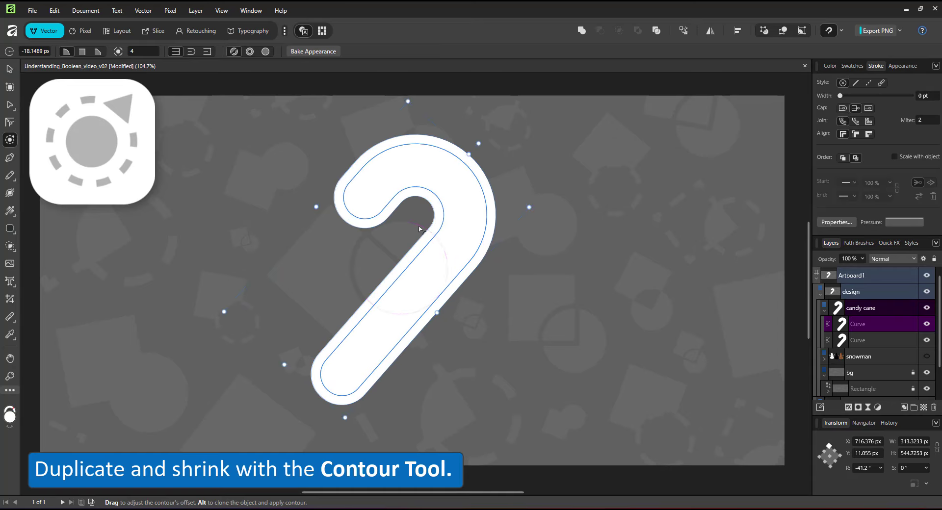
left_click(831, 66)
left_click_drag(933, 129, 430, 155)
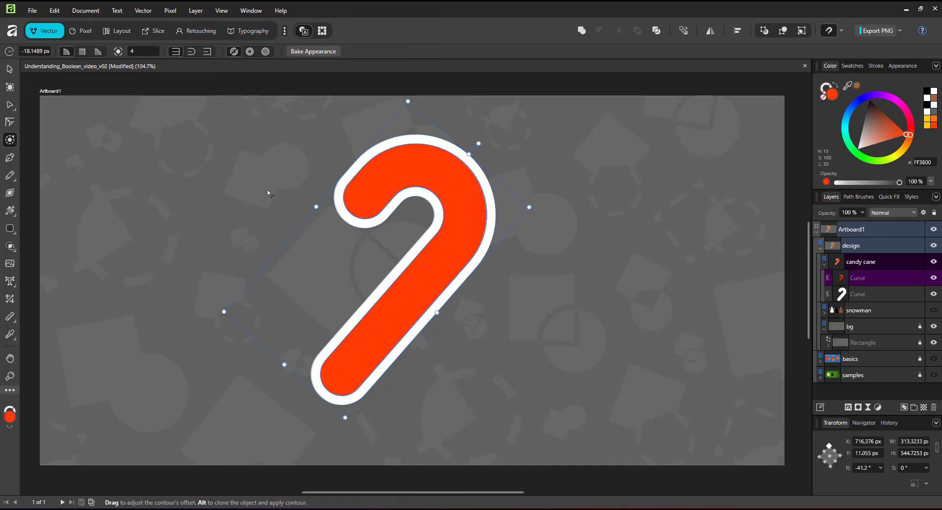
Draw a slanted white line about 195 px long across the cane's lower shaft with the Pen tool and set its stroke width to 45 pt
left_click(10, 158)
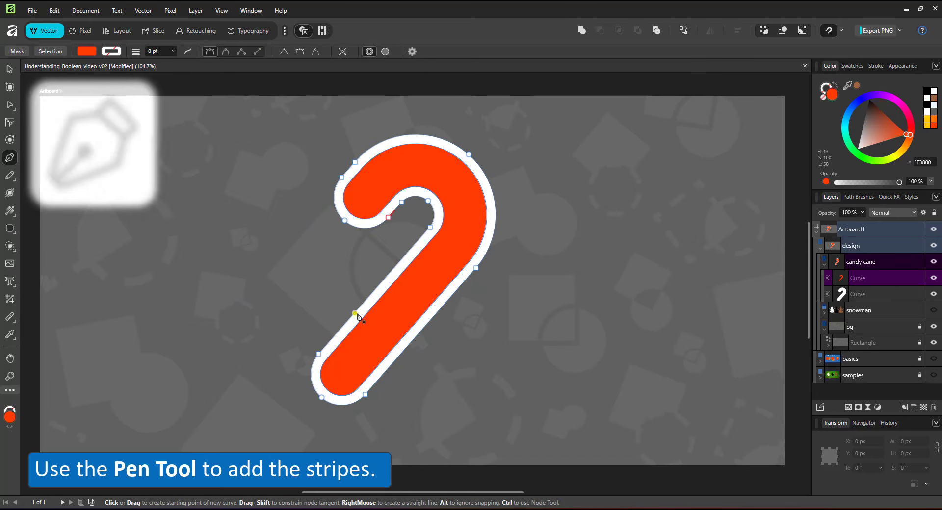
left_click(317, 338)
left_click(412, 364)
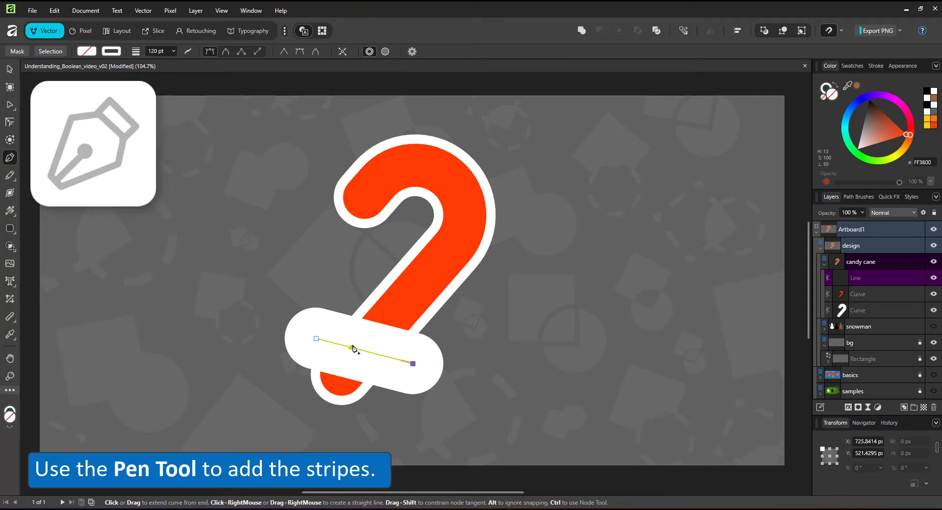
left_click(874, 67)
left_click_drag(911, 93, 901, 98)
Duplicate the slanted white stripe repeatedly at even spacing up the cane's shaft until there are six stripes
key("v")
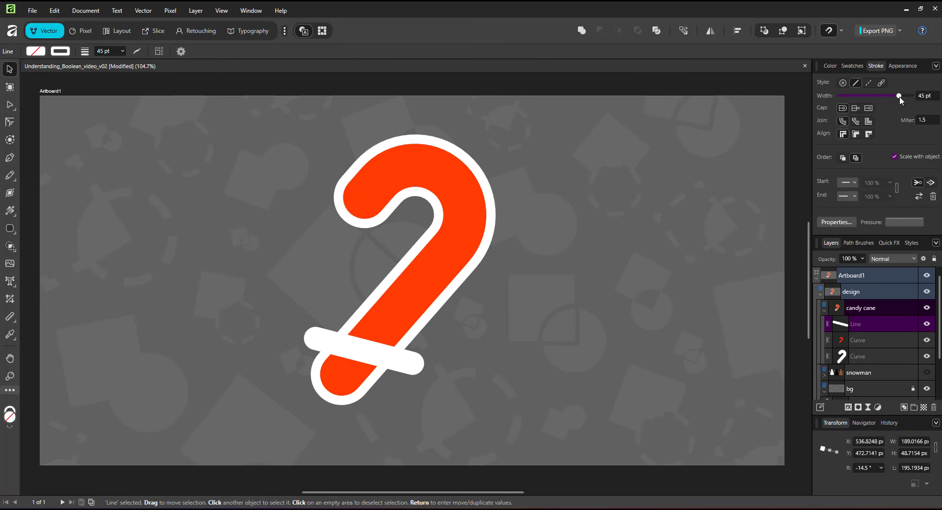
key("ctrl+j")
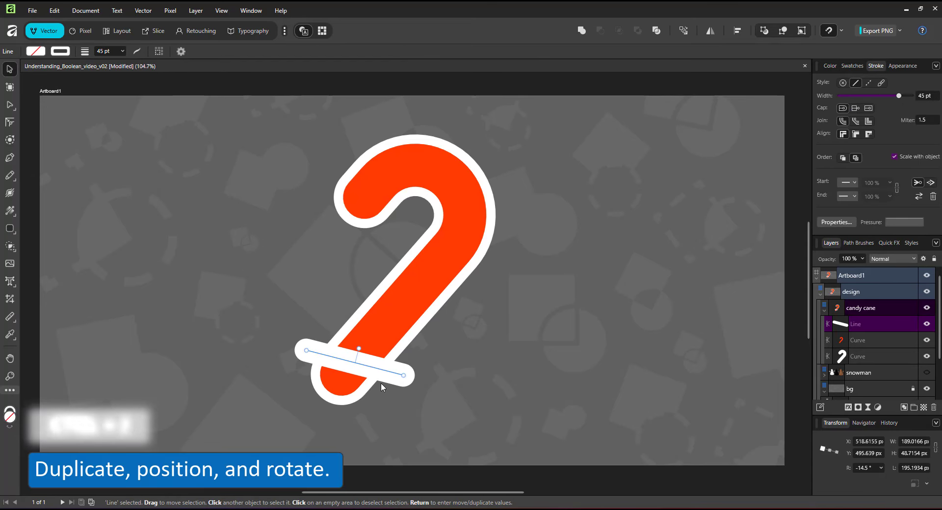
left_click_drag(386, 370, 392, 328)
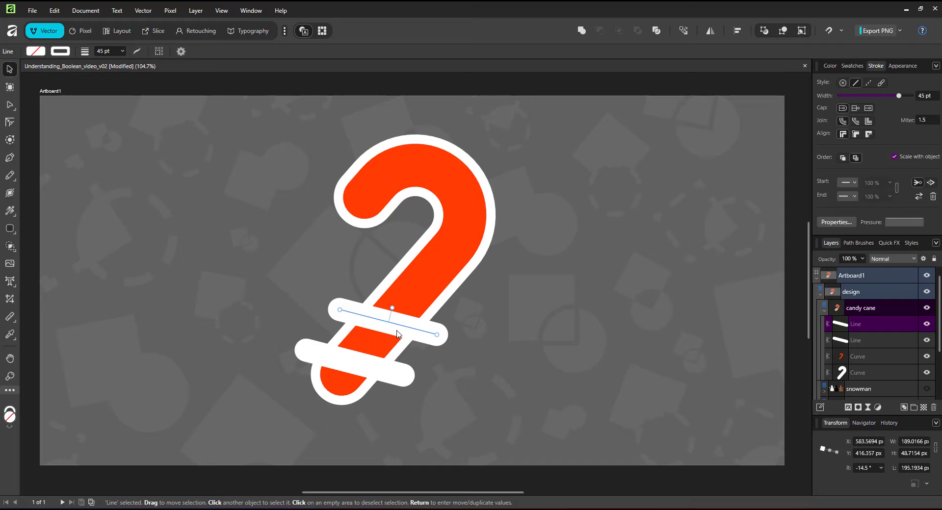
key("ctrl+z")
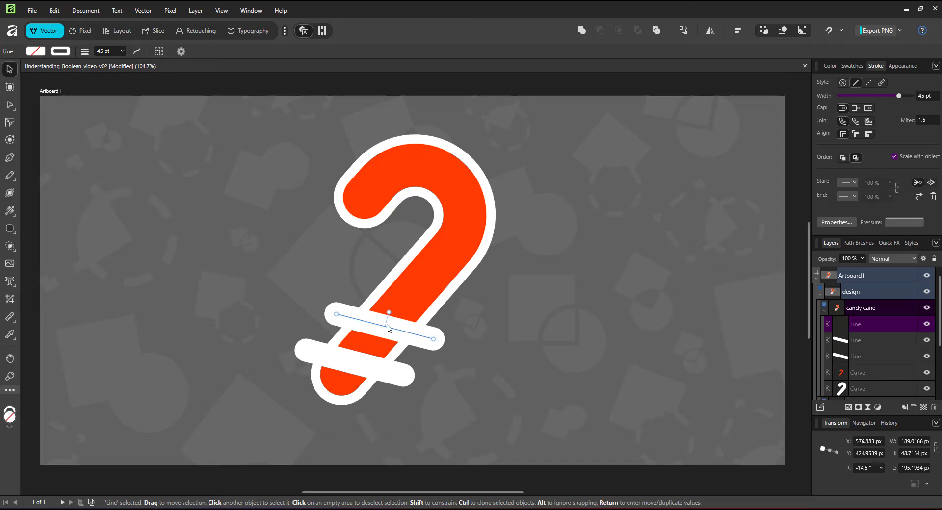
key("ctrl+j")
key("ctrl+j")
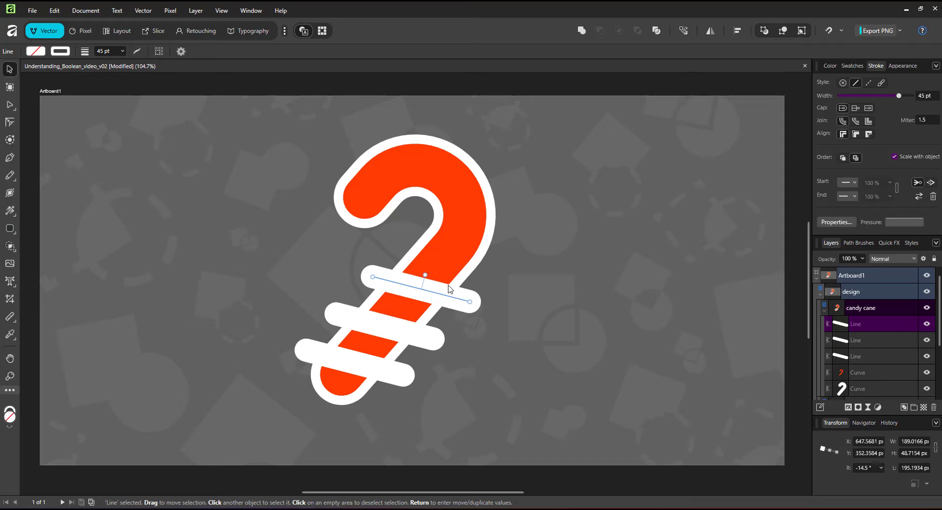
key("ctrl+j")
key("ctrl+j")
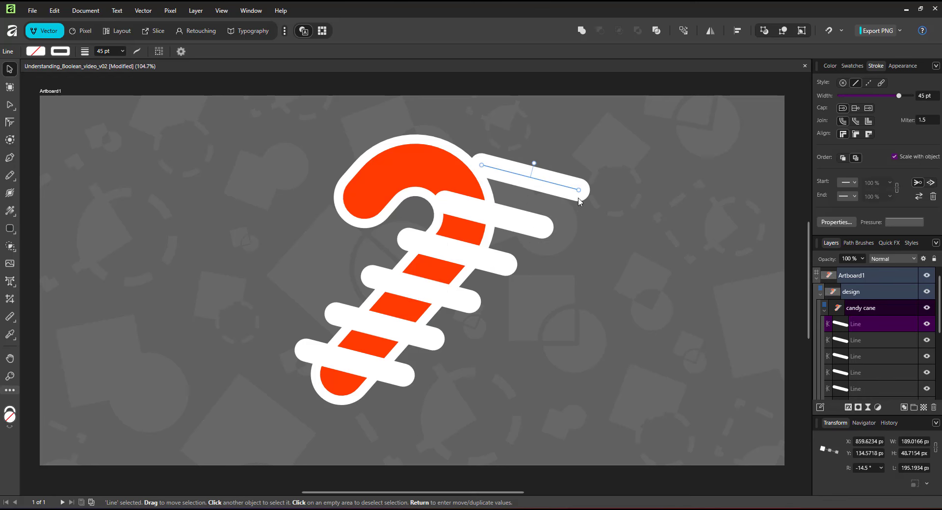
Rotate and reposition the upper stripes so they fan around the cane's hook, adding two more copies for eight stripes
left_click_drag(580, 201, 490, 130)
left_click(545, 226)
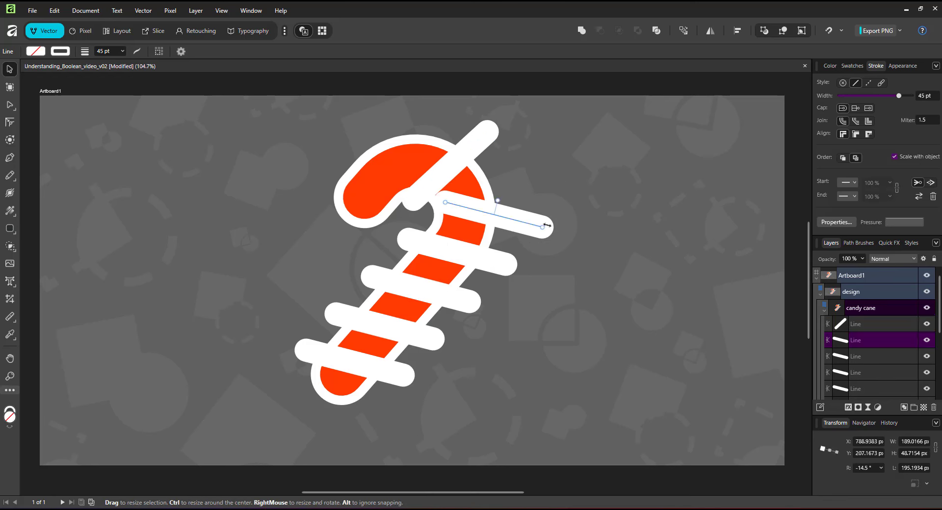
left_click_drag(547, 225, 476, 189)
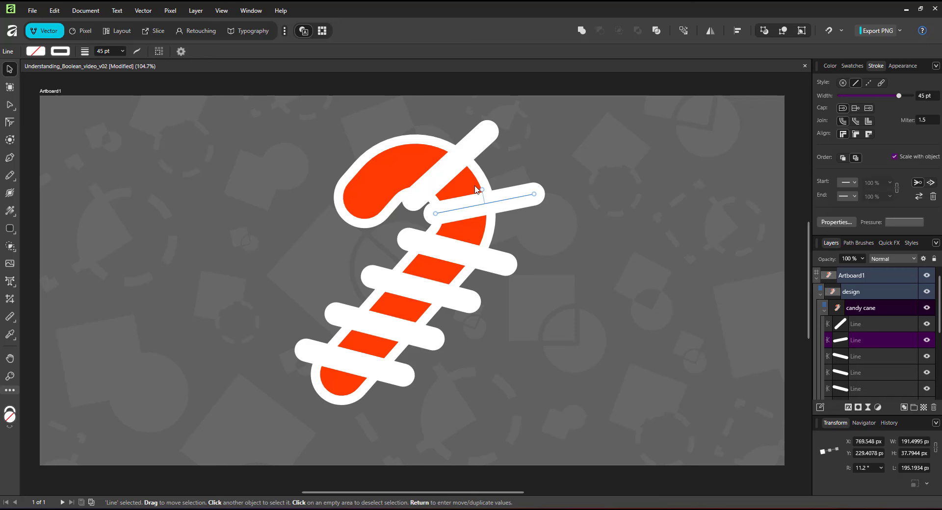
left_click(493, 138)
left_click_drag(493, 140, 343, 132)
left_click(397, 142, "ctrl")
left_click_drag(370, 169, 349, 180)
left_click_drag(441, 174, 446, 179)
left_click_drag(511, 203, 505, 210)
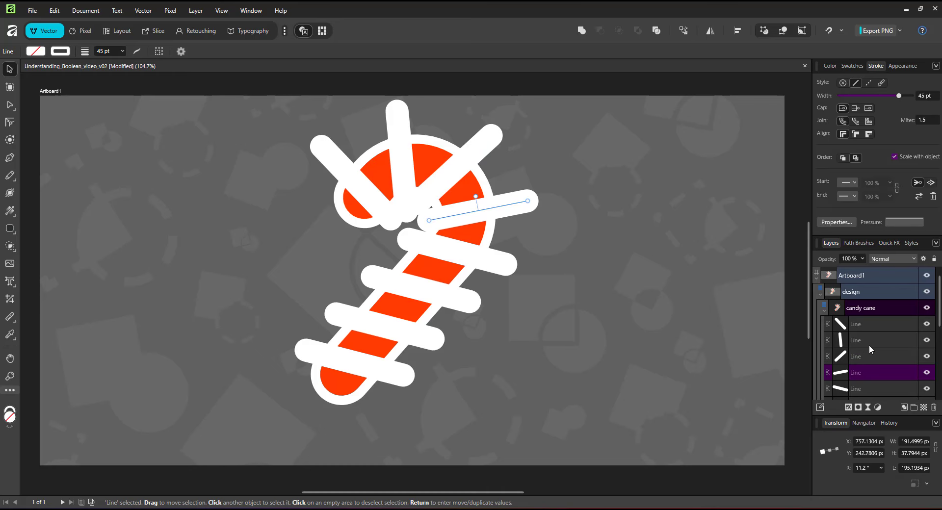
Expand the strokes of all eight stripe lines into filled curves and combine them into one compound with Add
left_click(872, 330)
scroll(863, 354, "down", 2)
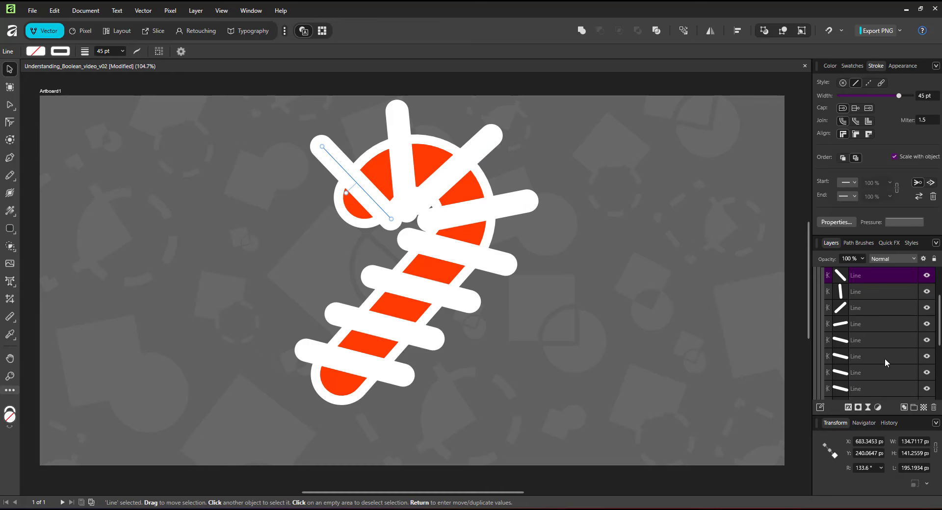
scroll(874, 349, "down", 2)
left_click(860, 340, "shift")
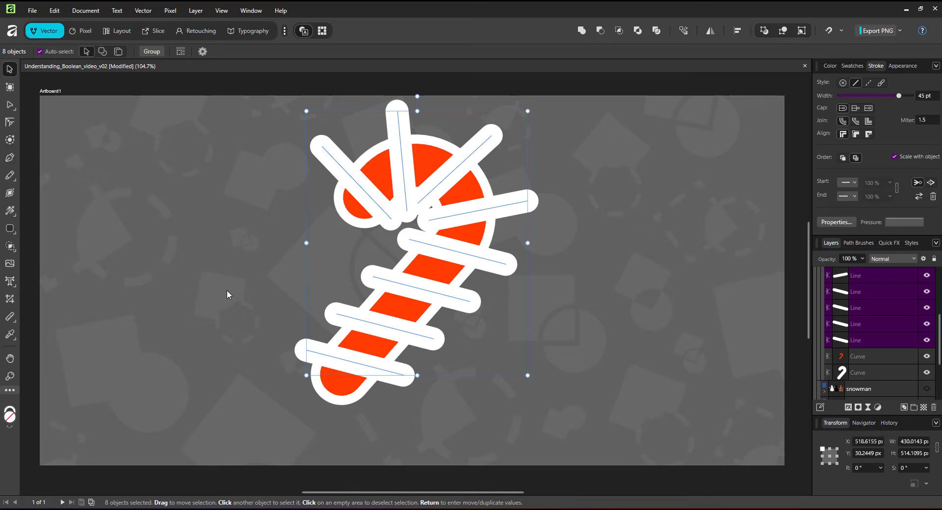
right_click(412, 181)
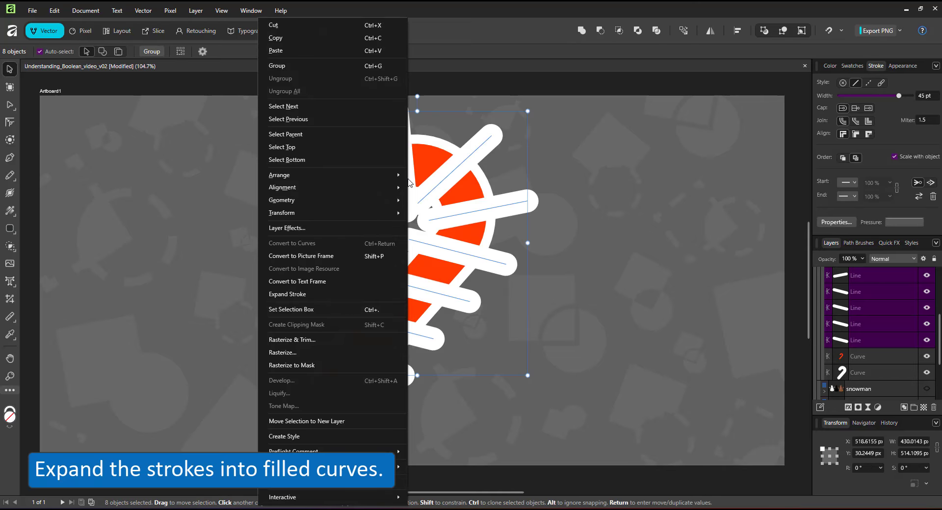
left_click(325, 297)
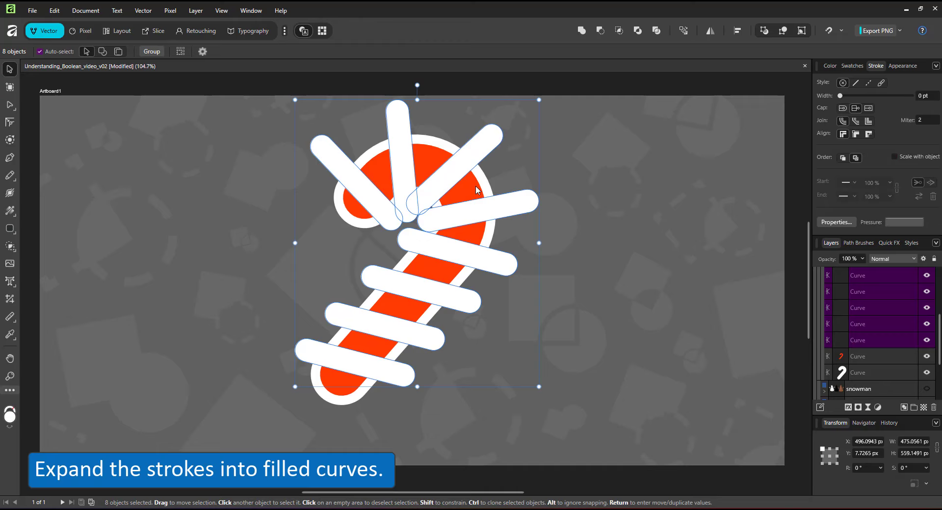
left_click(584, 35, "alt")
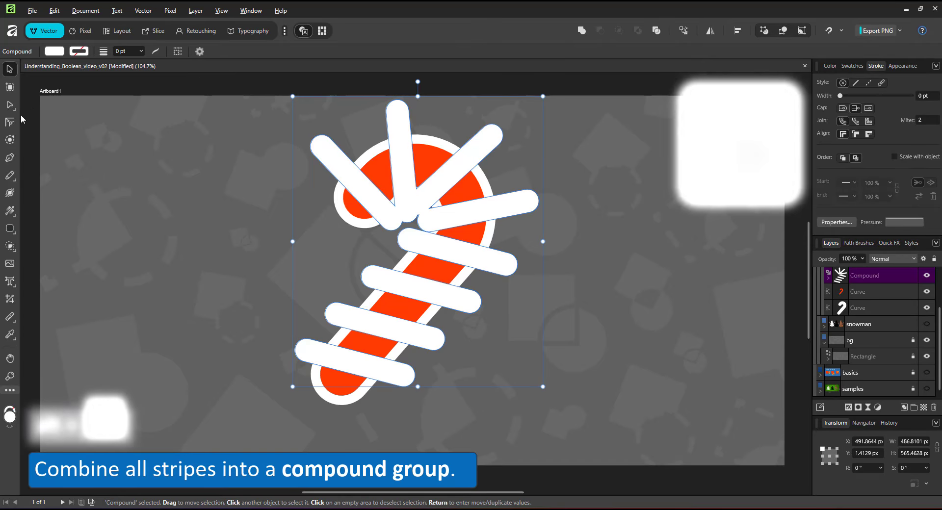
Bend the stripes inside the compound into arcs with the Node tool, tapering the ones around the hook towards its inner side
left_click(420, 206)
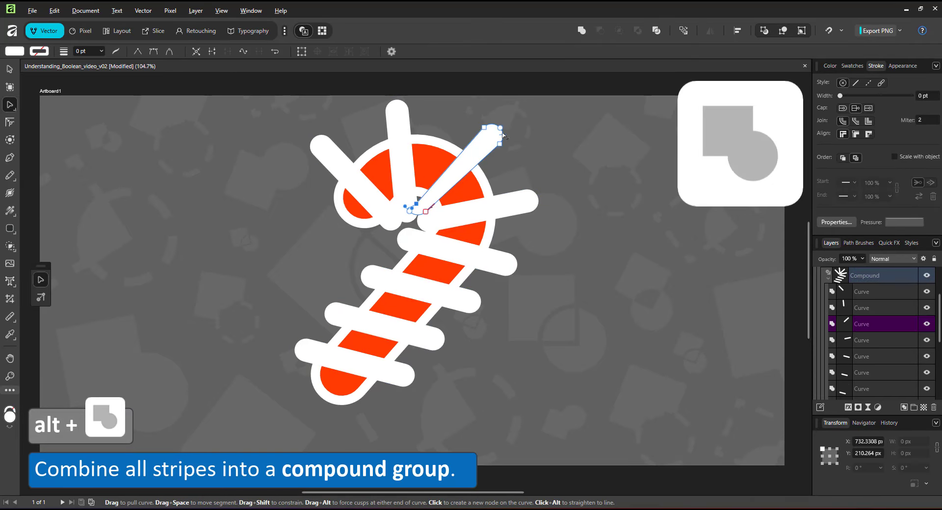
left_click_drag(480, 124, 472, 117)
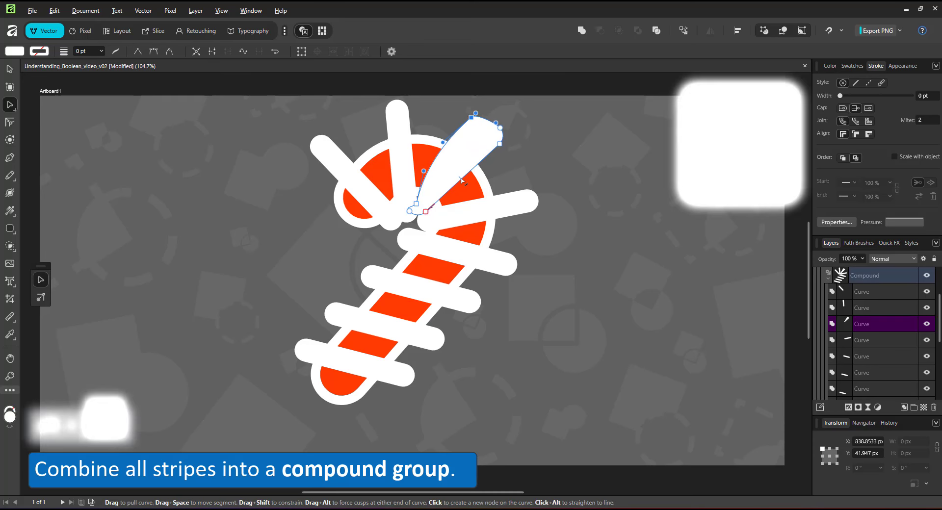
left_click(427, 214)
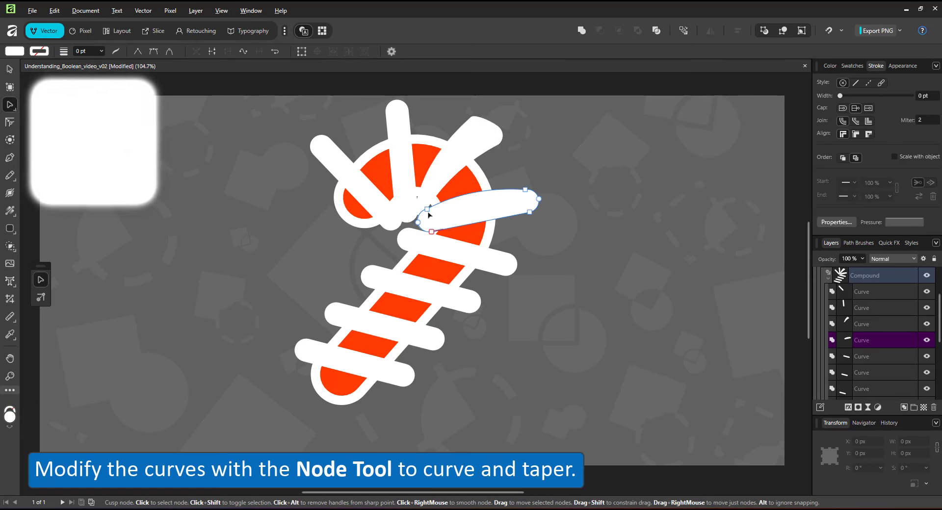
key("v")
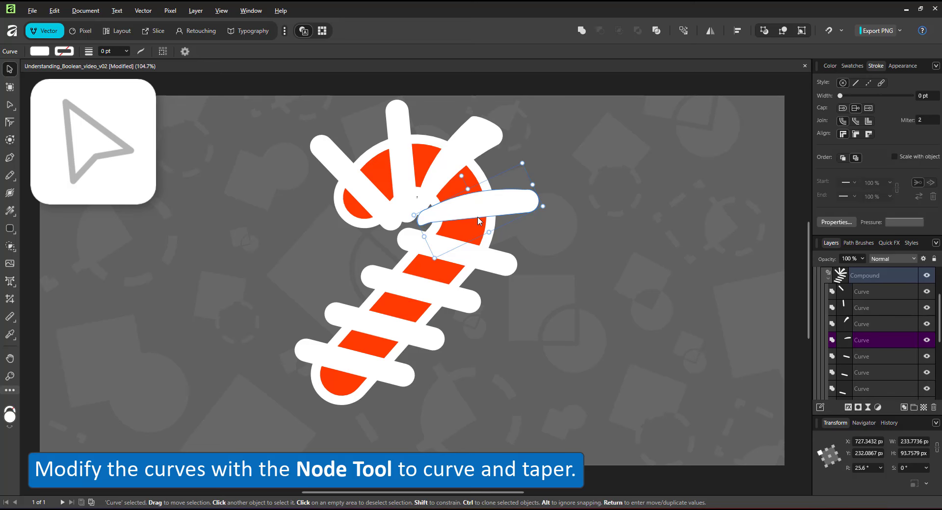
key("a")
left_click(399, 162)
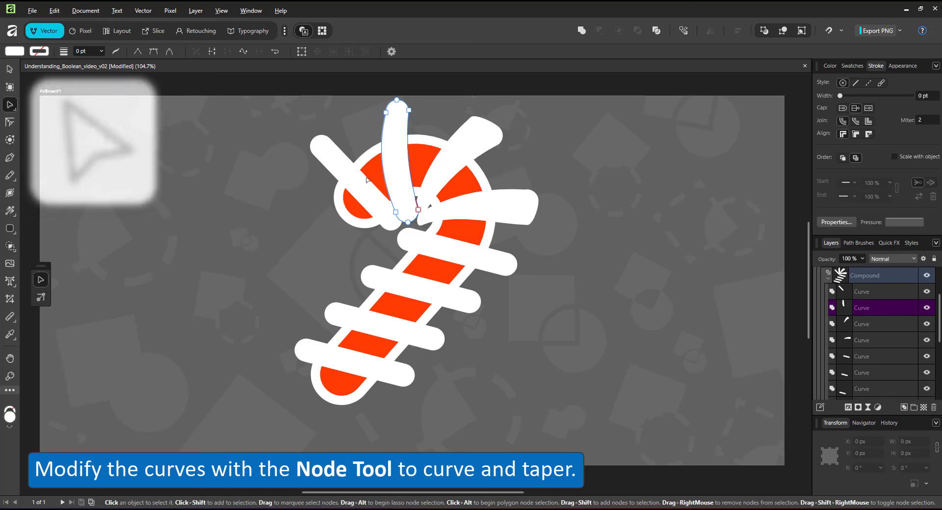
left_click(436, 246)
left_click(424, 277)
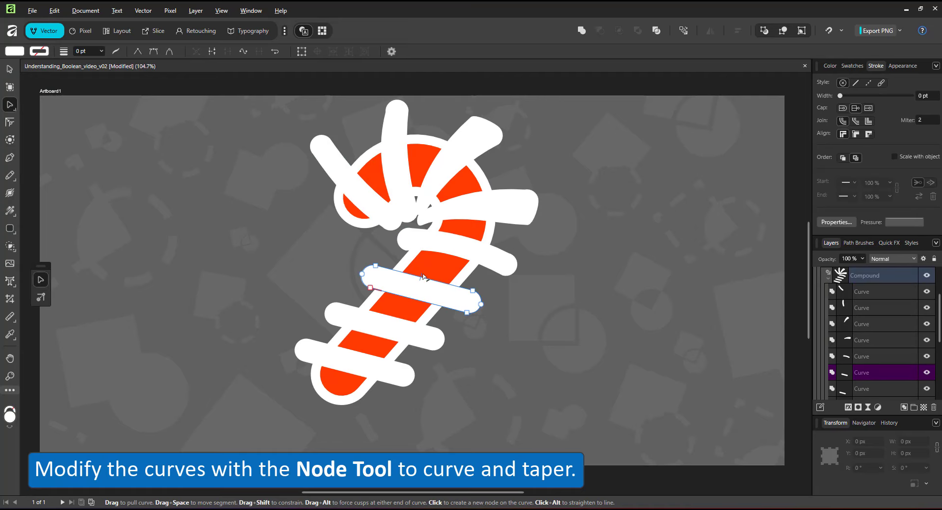
left_click(390, 322)
left_click(364, 356)
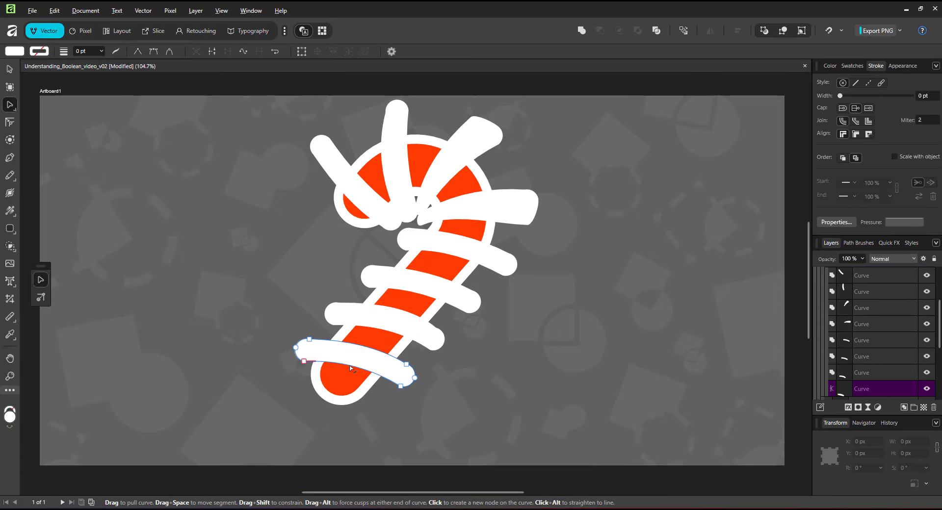
Fill the whole stripes compound with bright green 0BFF00
left_click(13, 71)
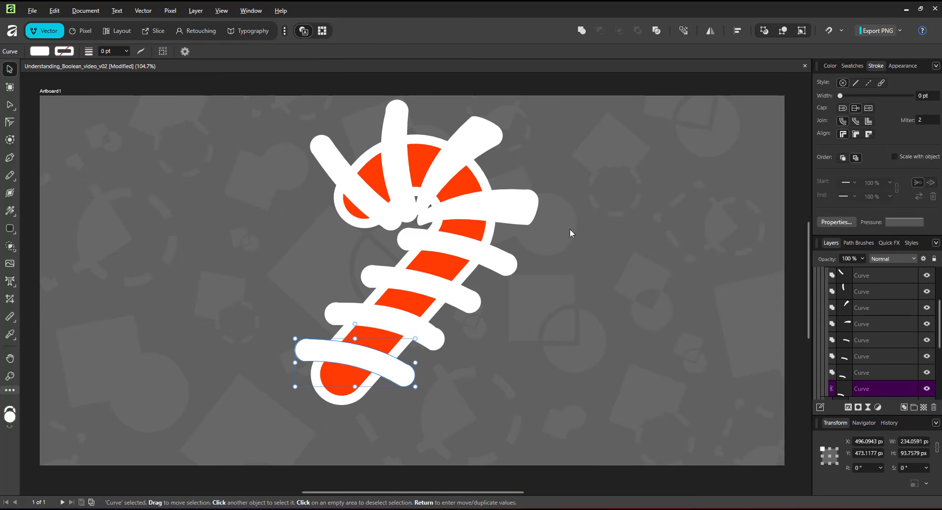
scroll(928, 313, "up", 5)
left_click(865, 308)
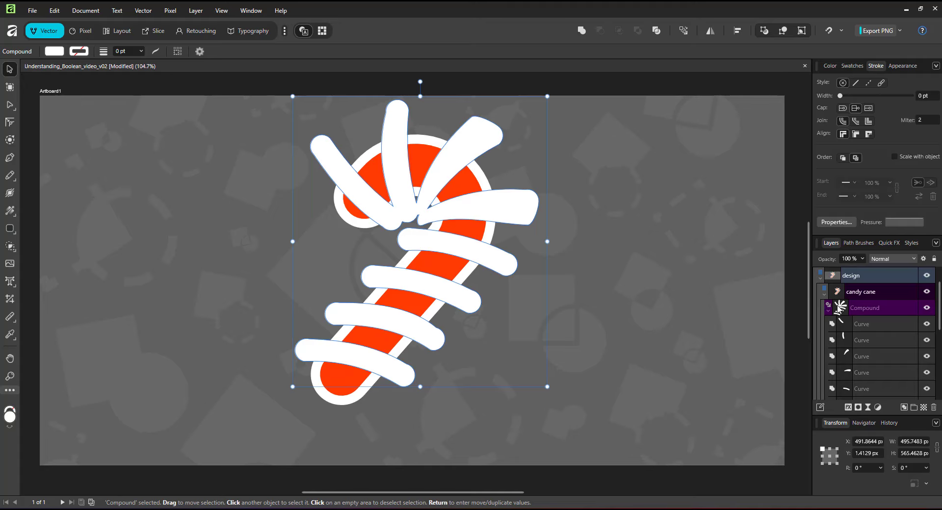
left_click(831, 65)
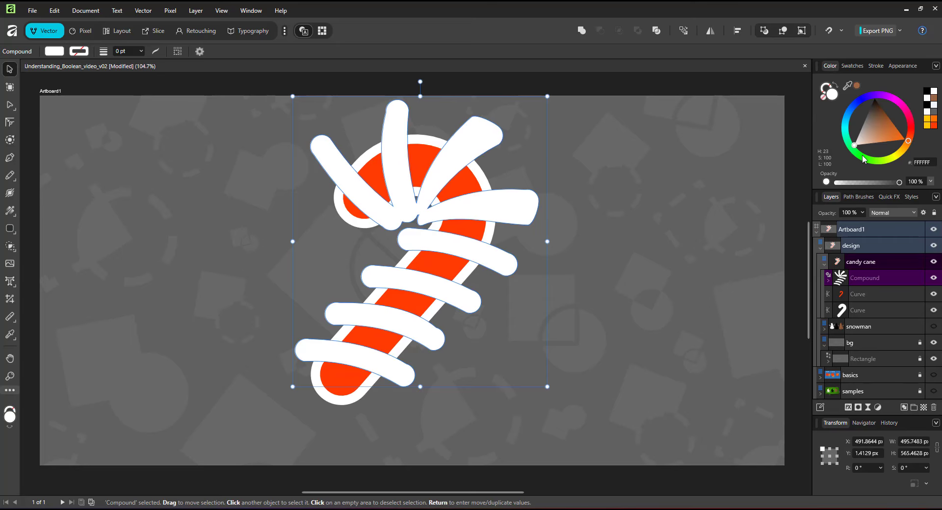
left_click(864, 159)
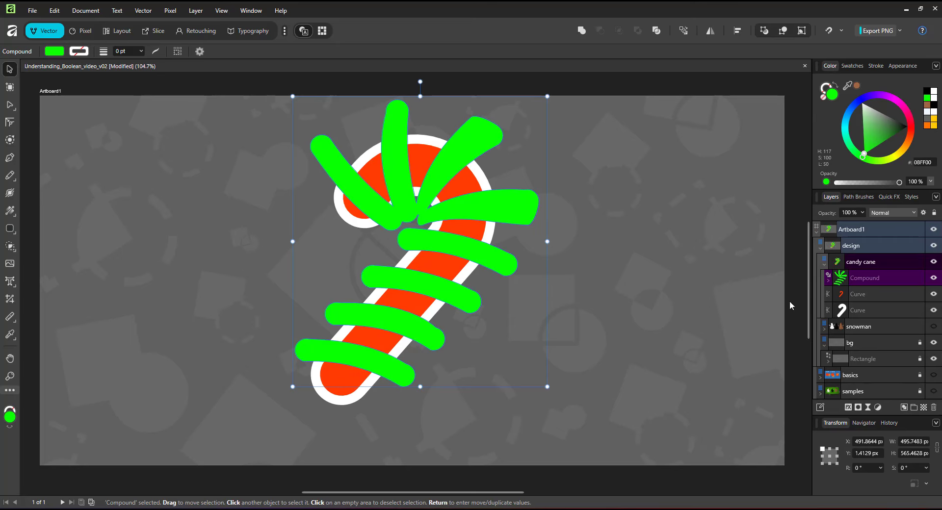
Subtract the orange-red inner cane curve from the white cane curve as a compound
left_click(851, 295)
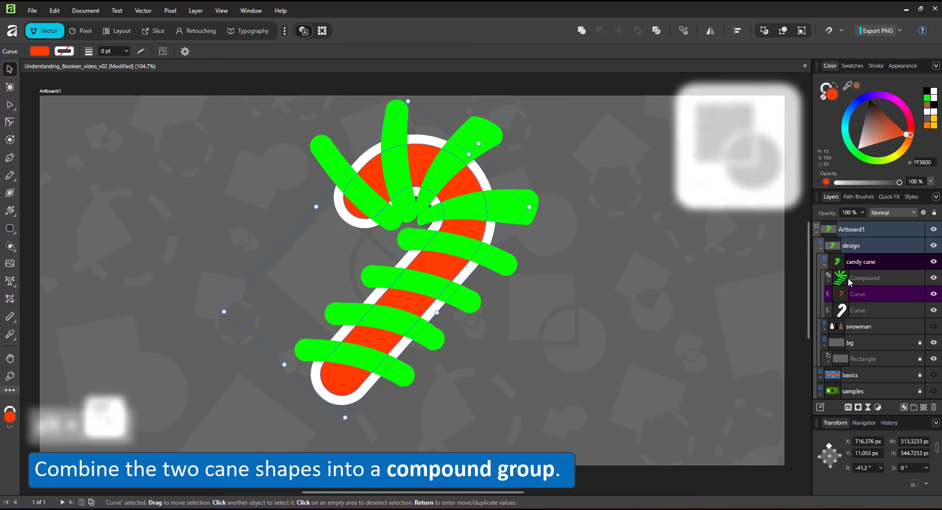
left_click(862, 310, "shift")
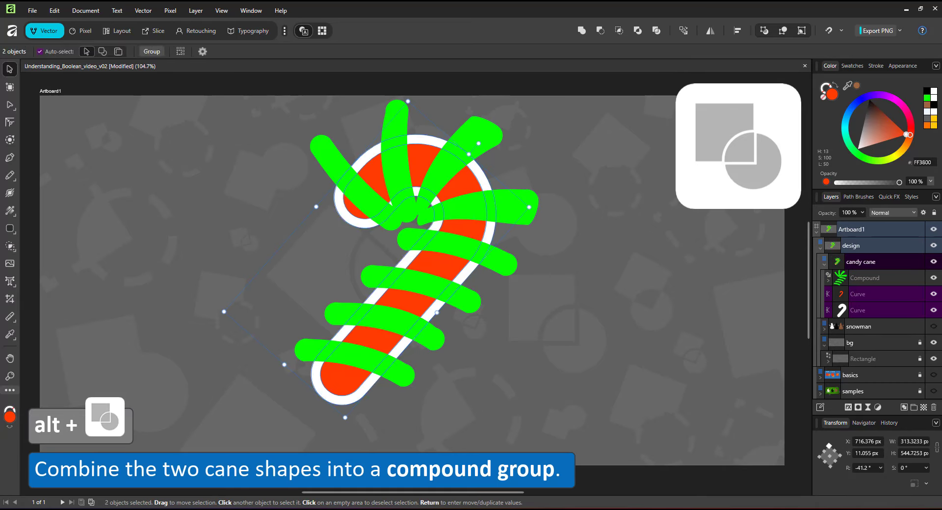
left_click(601, 32, "alt")
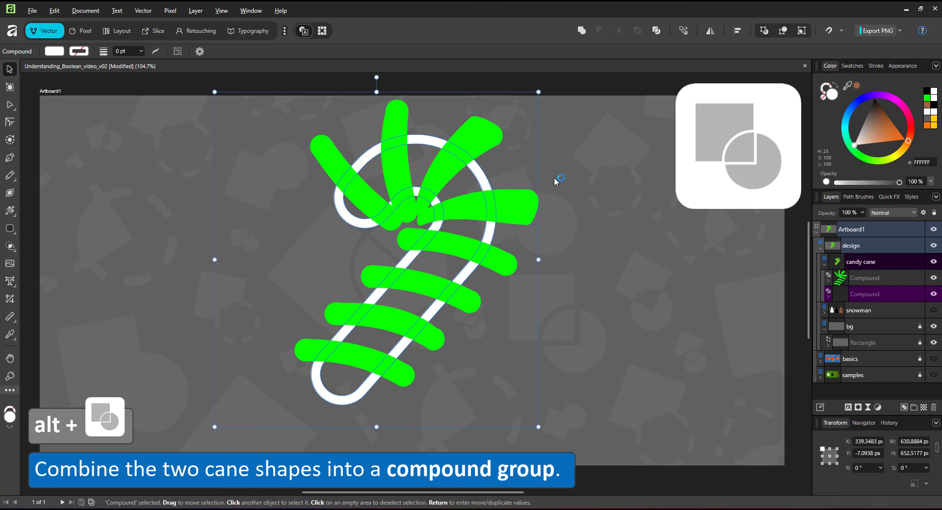
Try nesting the stripes compound inside the cane outline compound with its operation set to Intersect
left_click(867, 282)
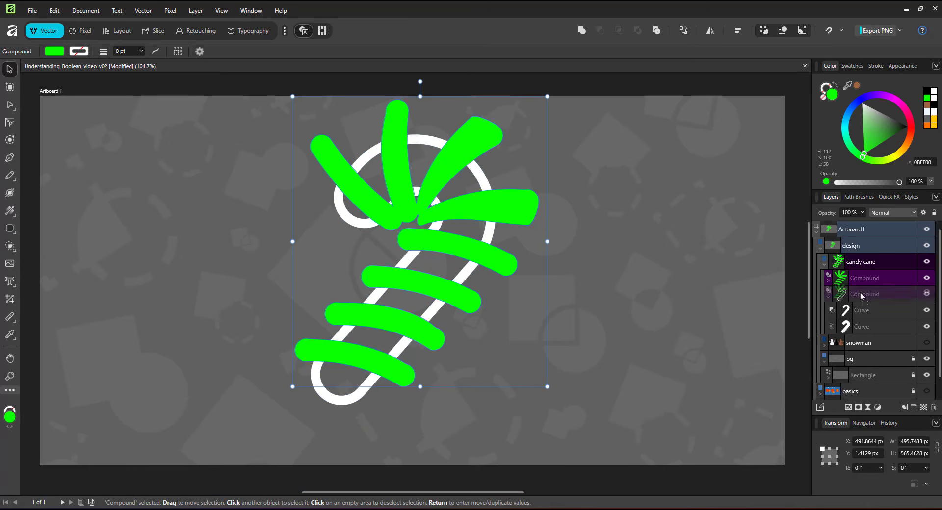
left_click_drag(861, 292, 859, 302)
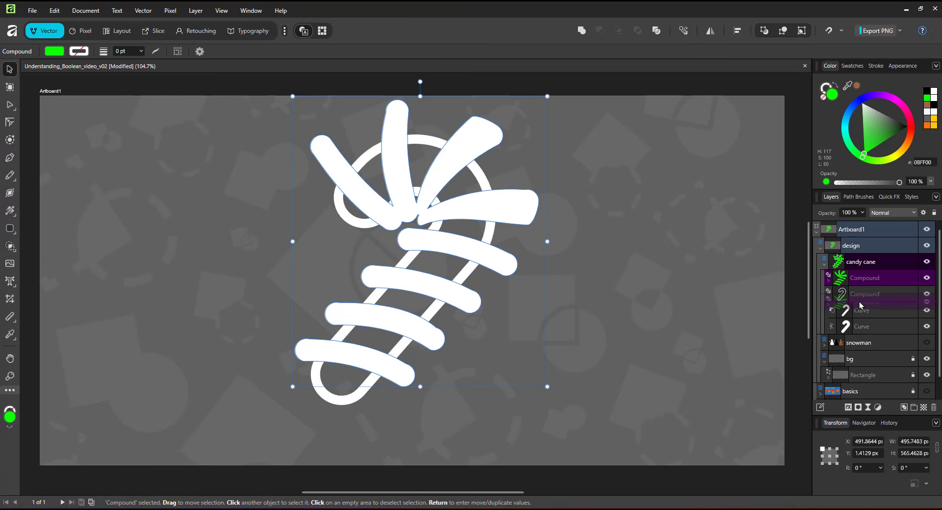
left_click(832, 293)
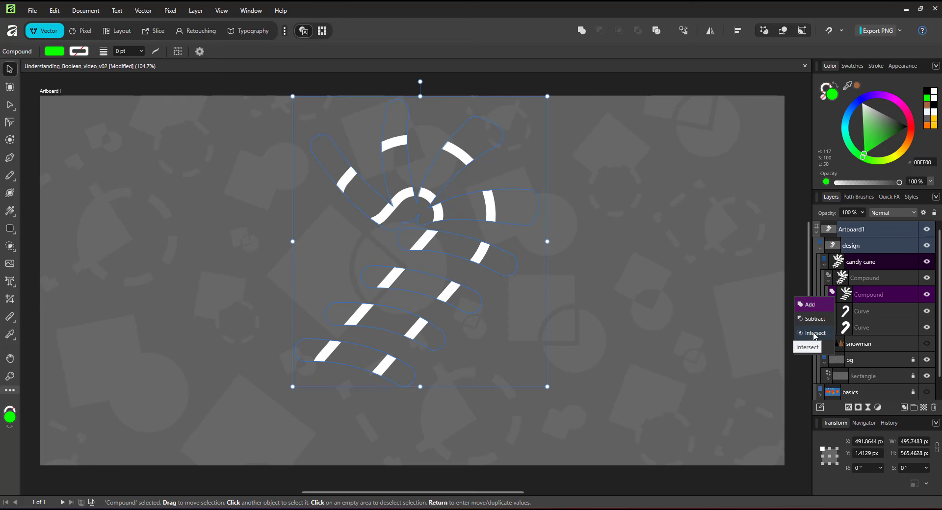
Intersect the stripes with a duplicate of the inner cane curve, both moved out of the cane outline compound
left_click(867, 310)
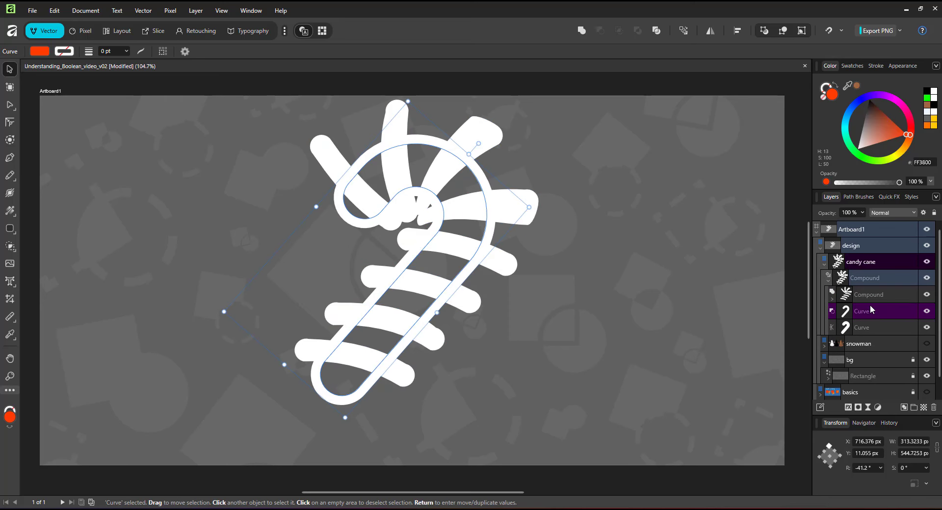
key("ctrl+j")
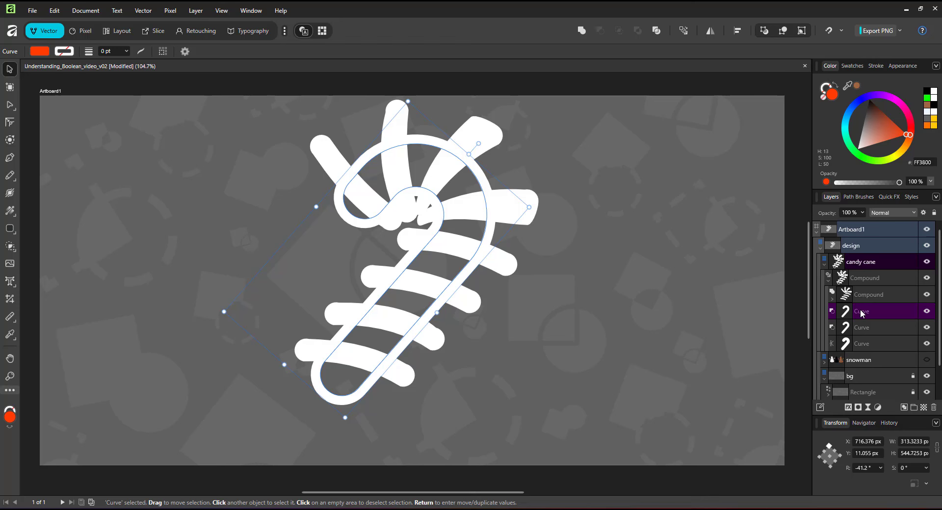
left_click_drag(857, 308, 856, 255)
left_click(859, 264, "shift")
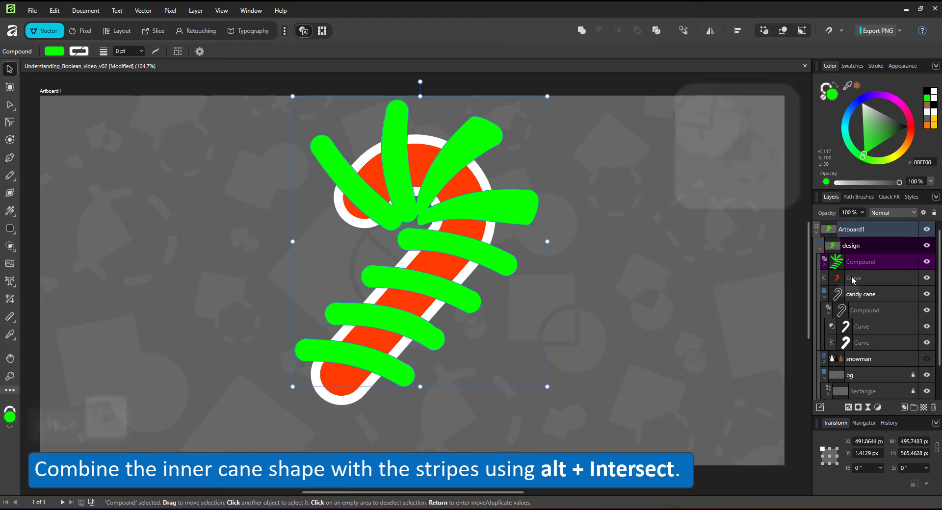
left_click(618, 33, "alt")
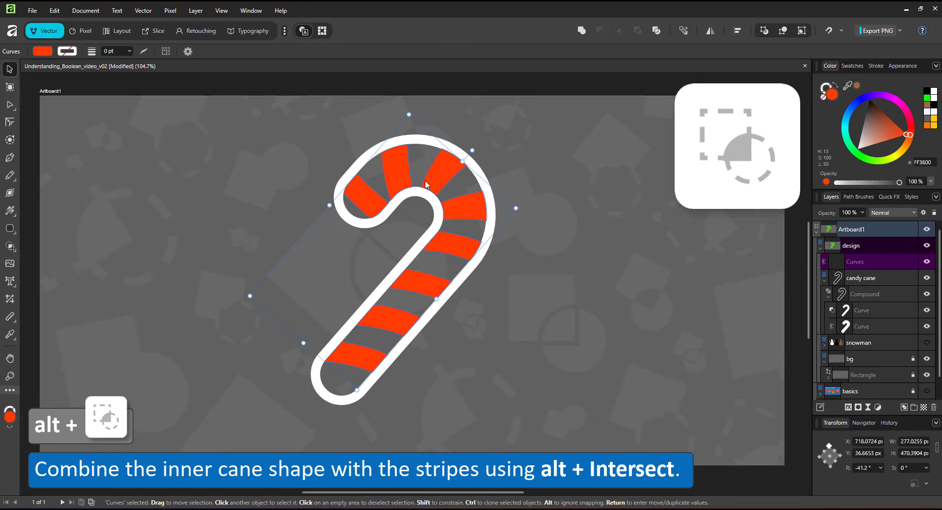
Move the trimmed stripes into the cane outline compound and set their operation to Add
left_click_drag(857, 264, 854, 294)
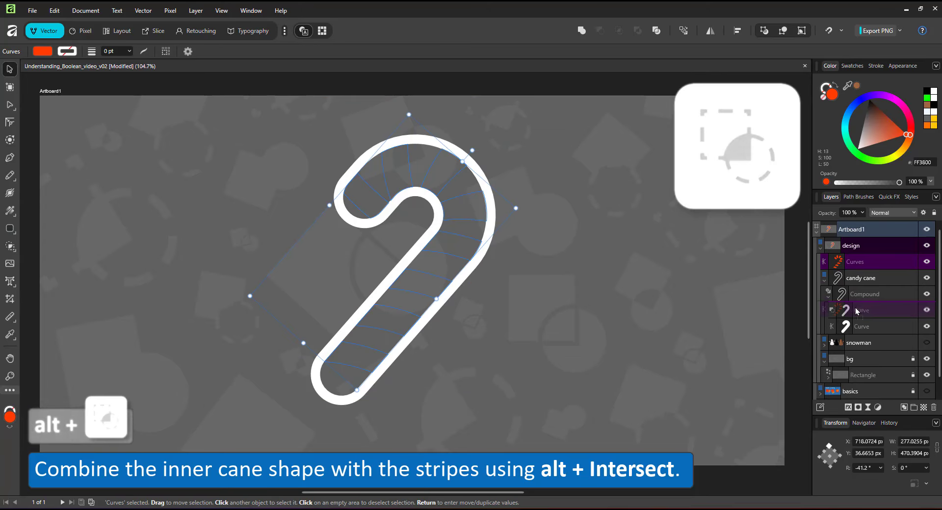
left_click(832, 295)
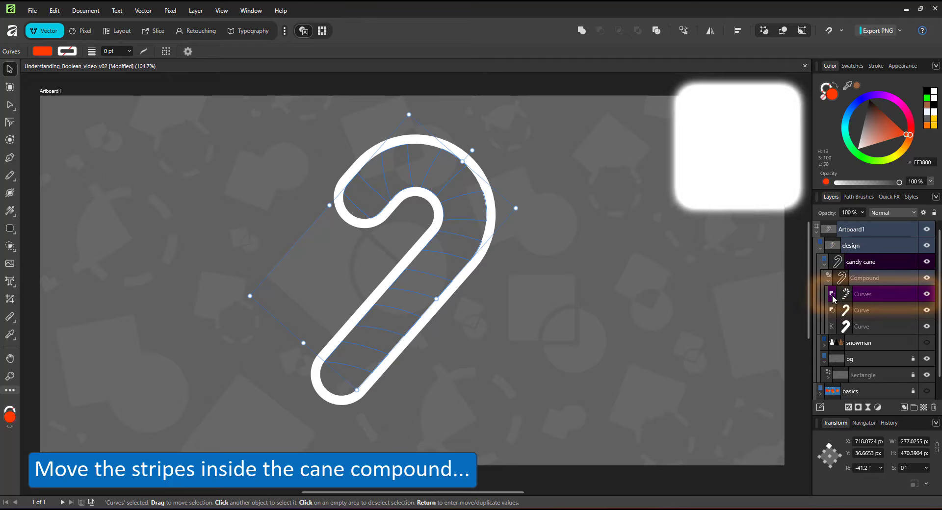
left_click(805, 310)
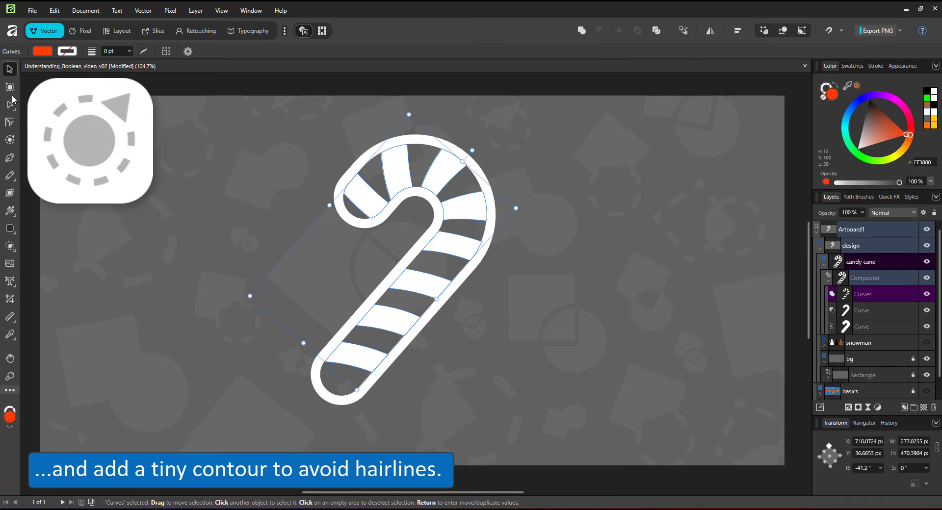
Apply a tiny outward contour to the stripes so they overlap the cane outline
left_click(10, 139)
left_click_drag(450, 170, 451, 169)
key("v")
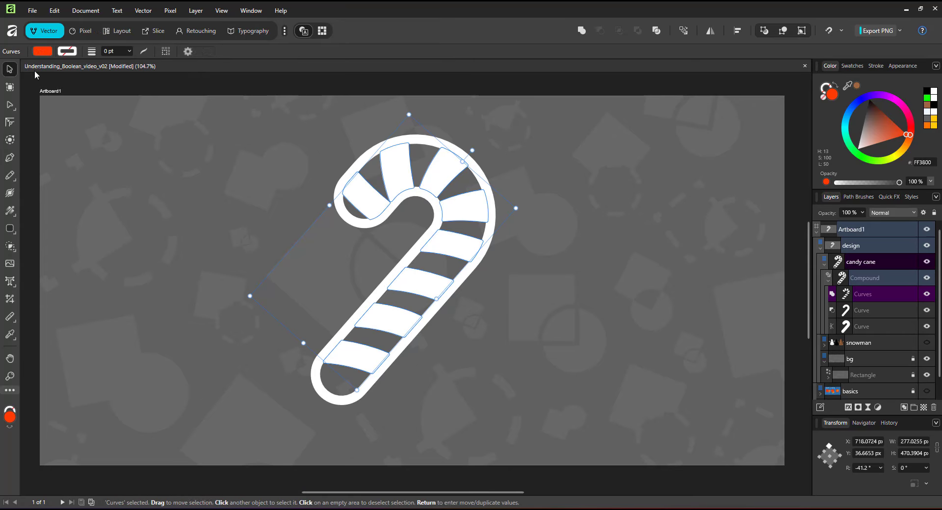
Duplicate the candy cane compound beside the original and convert the copy to curves
left_click(570, 187)
left_click_drag(464, 215, 546, 219)
left_click_drag(249, 219, 366, 220)
left_click_drag(502, 188, 553, 189)
right_click(518, 153)
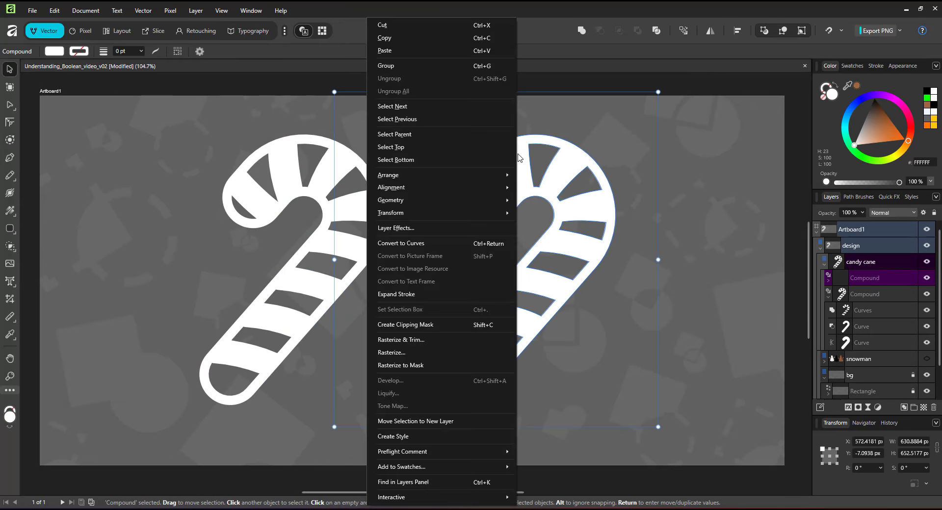
left_click(445, 242)
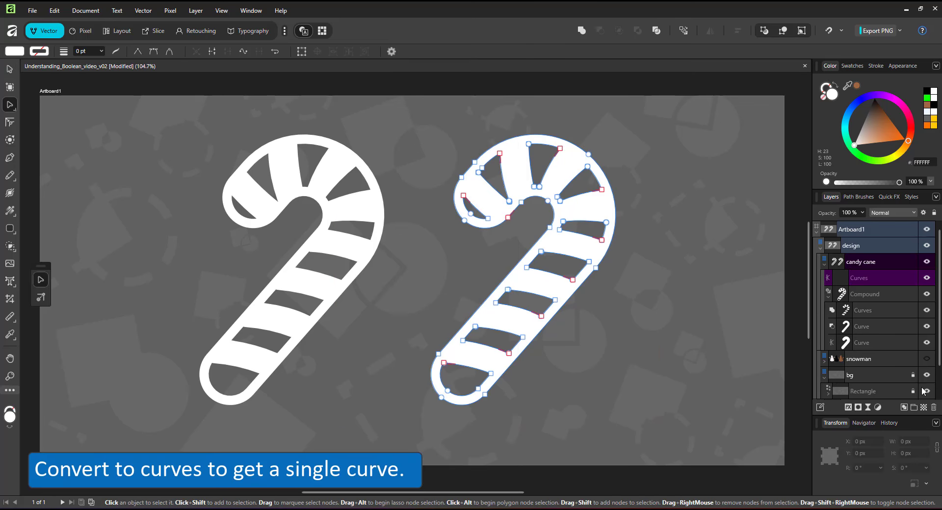
Copy the brown Rectangle and 1762929593.jpg from the snowman layer and nest both inside the converted cane curves
left_click(825, 362)
scroll(871, 359, "down", 1)
left_click(868, 346)
left_click(874, 362, "shift")
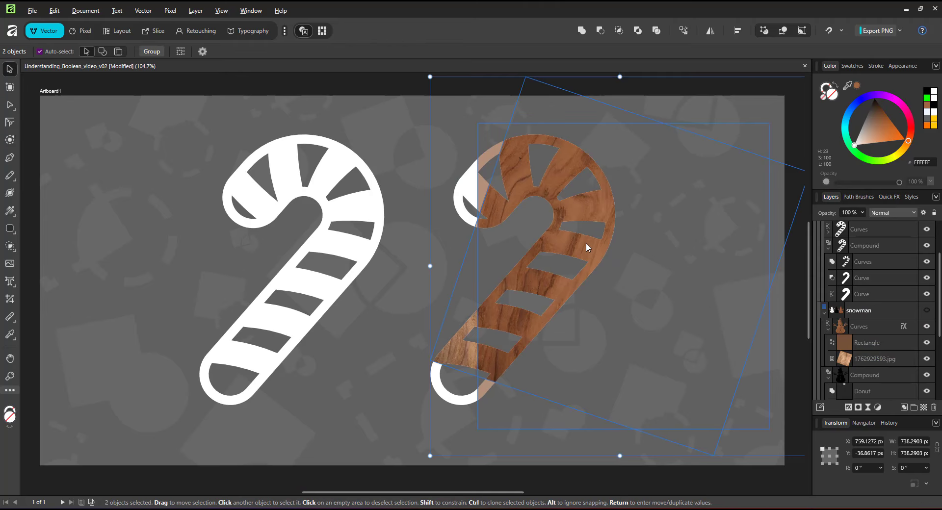
left_click_drag(587, 244, 475, 250)
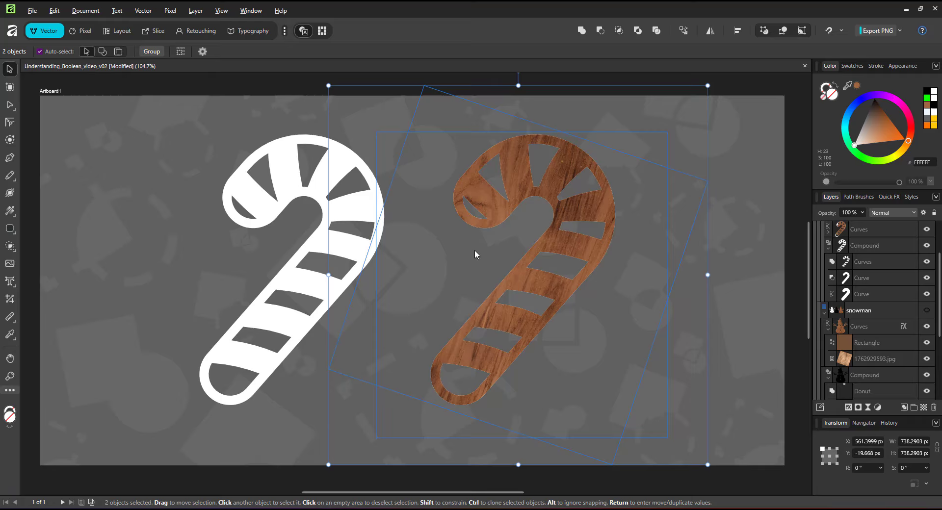
Draw a circle about 64 px across beside the upper part of the wooden cane
left_click(863, 234)
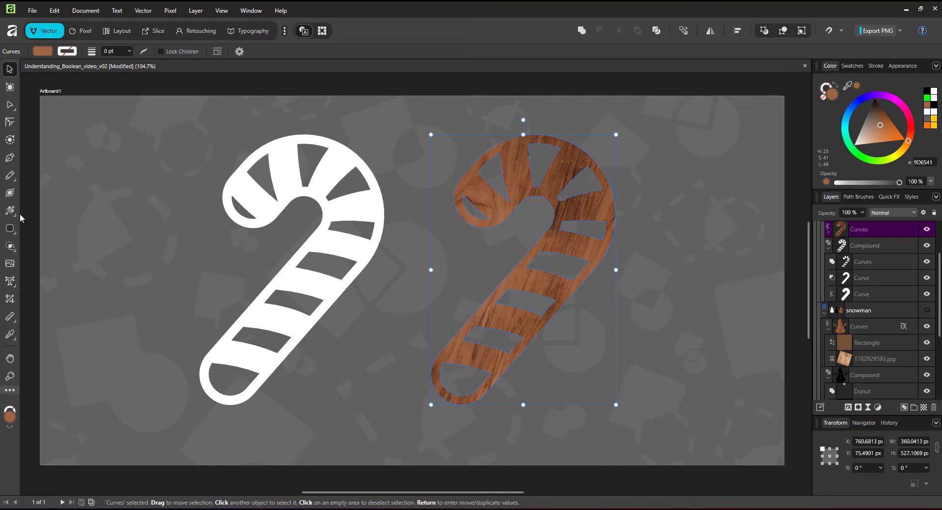
left_click(12, 231)
left_click(52, 238)
left_click_drag(652, 141, 686, 173)
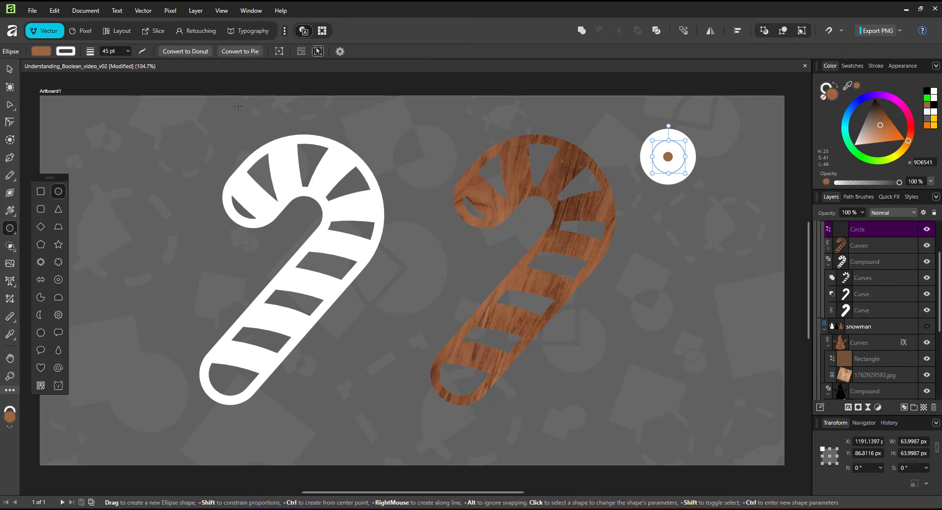
Turn the circle into a donut without a stroke and enlarge it to about 100 px across
left_click(185, 51)
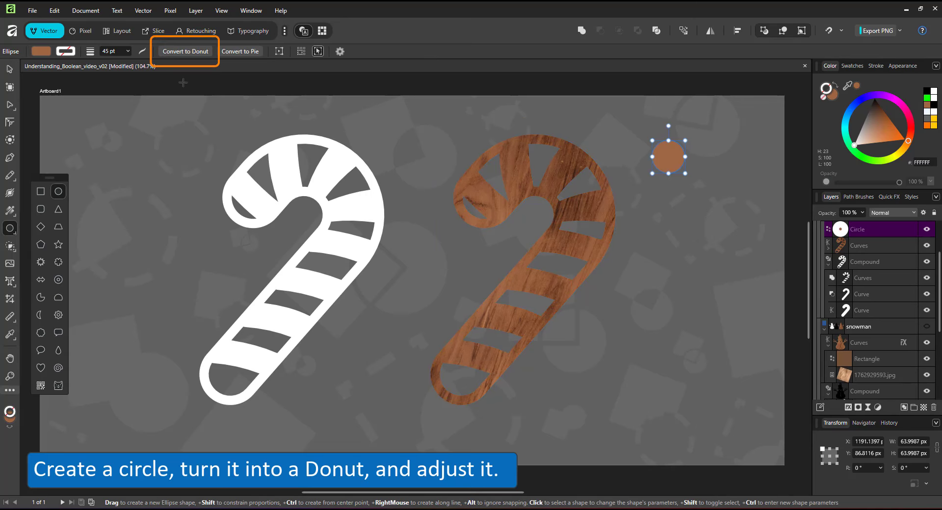
key("v")
left_click_drag(686, 141, 695, 131)
scroll(865, 253, "up", 1)
Place one ring about 74 px across on the top edge of each cane, duplicating the donut
key("ctrl+x")
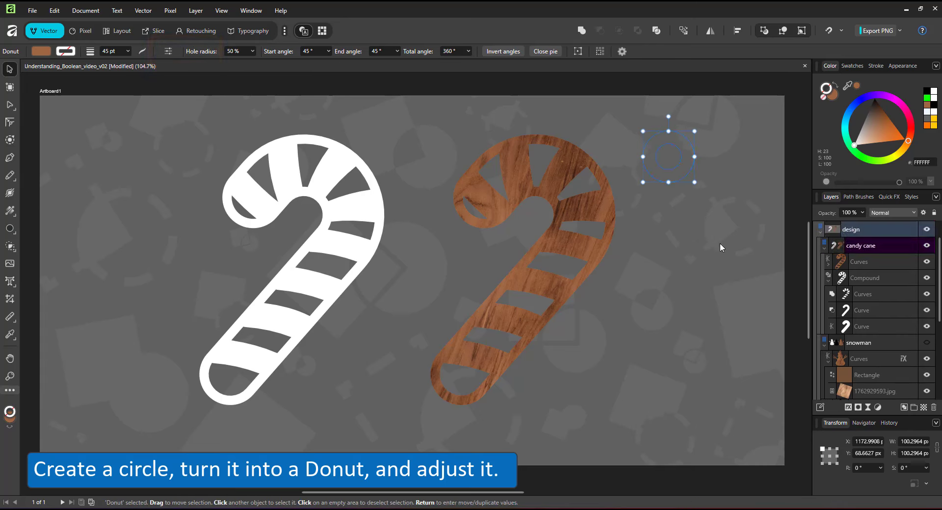
key("ctrl+v")
mouse_move(678, 144)
left_mouse_down()
mouse_move(557, 101)
mouse_move(554, 120)
mouse_move(535, 122)
mouse_move(305, 117)
left_mouse_up()
left_click(586, 142)
left_click(555, 123)
Move the white cane's ring into its compound with the Add operation
left_click_drag(861, 266, 849, 309)
left_click(848, 302)
left_click(849, 311)
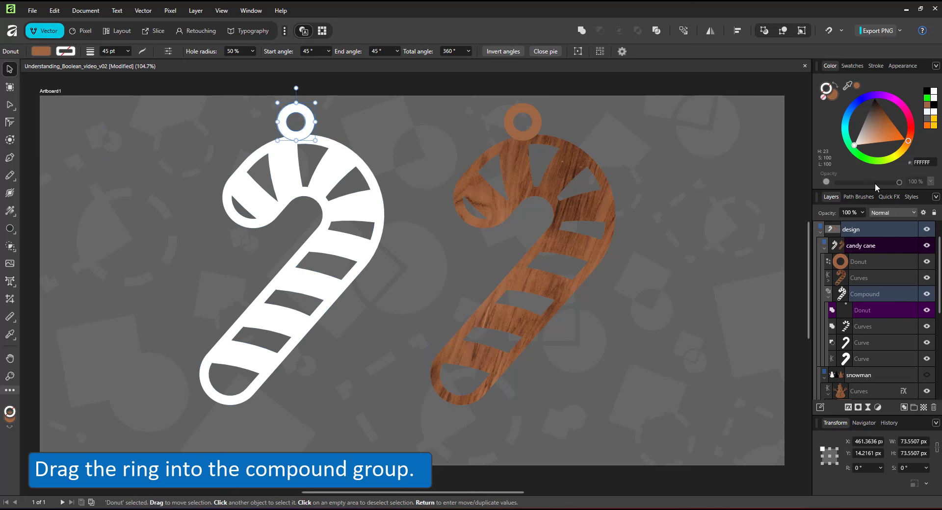
Merge the brown ring with the wooden cane curves using Boolean Add
left_click(523, 121)
left_click(578, 157, "shift")
left_click(582, 31)
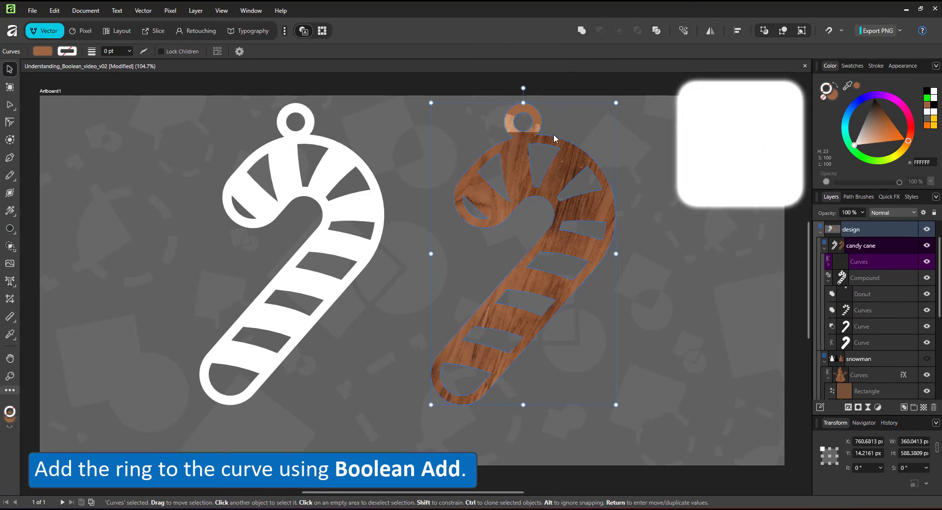
Stretch the wooden cane's nested Rectangle and 1762929593.jpg upward to about 858 px high so they cover the ring
left_click(829, 266)
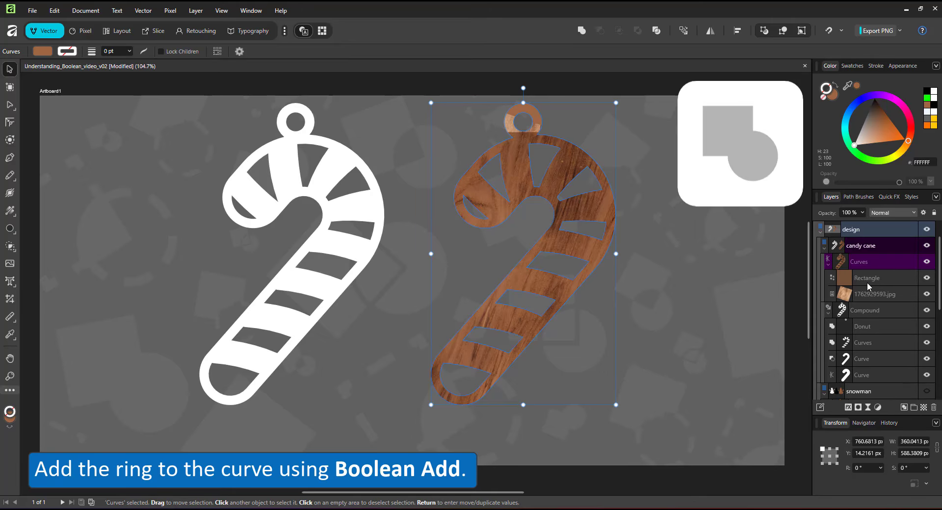
left_click(868, 278)
left_click(875, 294, "shift")
left_click_drag(511, 59, 512, 62)
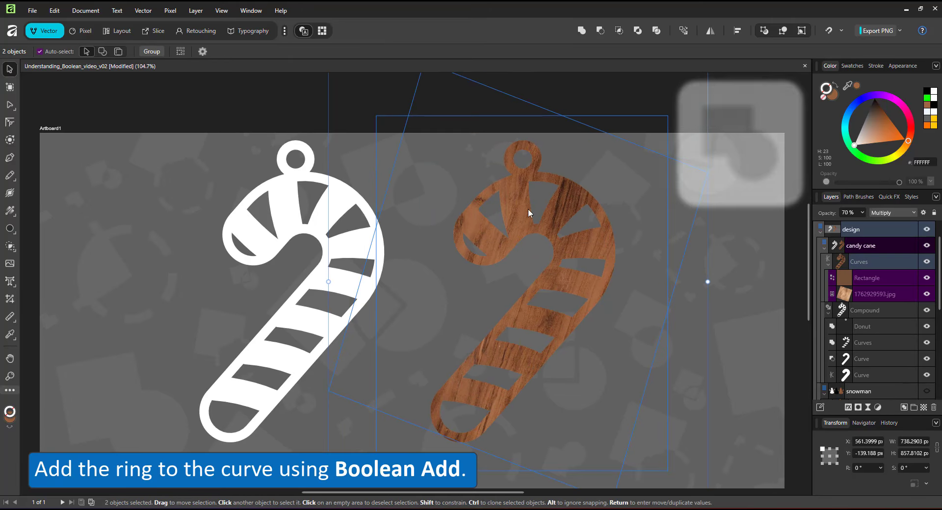
key("ctrl+0")
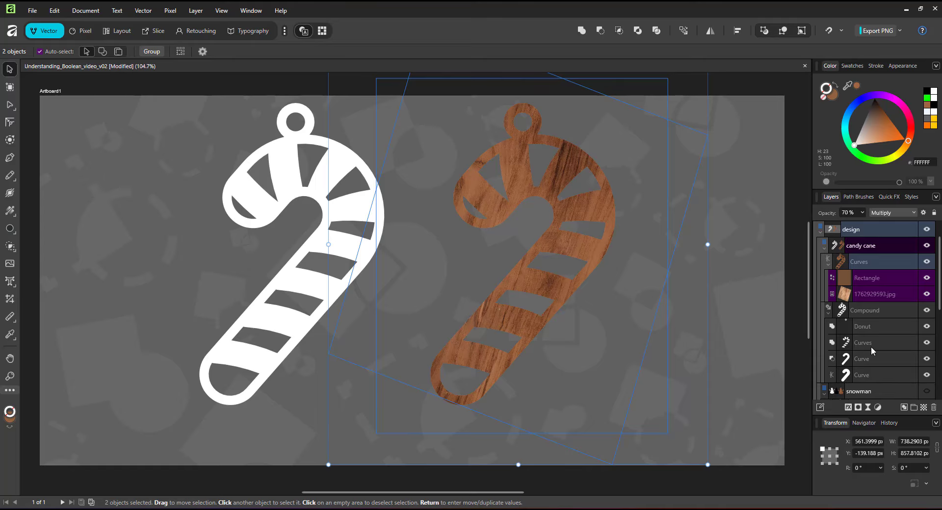
Copy the snowman's Curves object, paste only its FX onto the wooden cane curves, and clear the selection
scroll(870, 354, "down", 2)
left_click(865, 359)
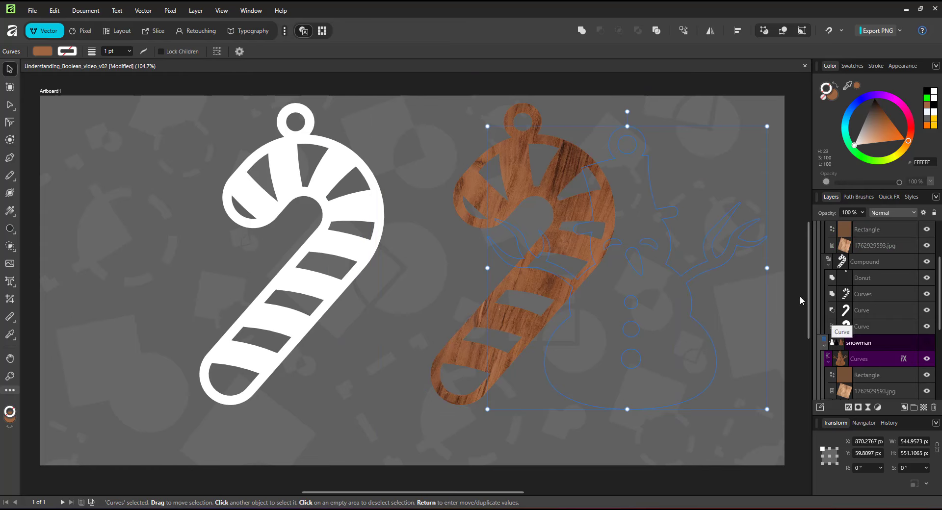
scroll(876, 266, "up", 2)
left_click(861, 267)
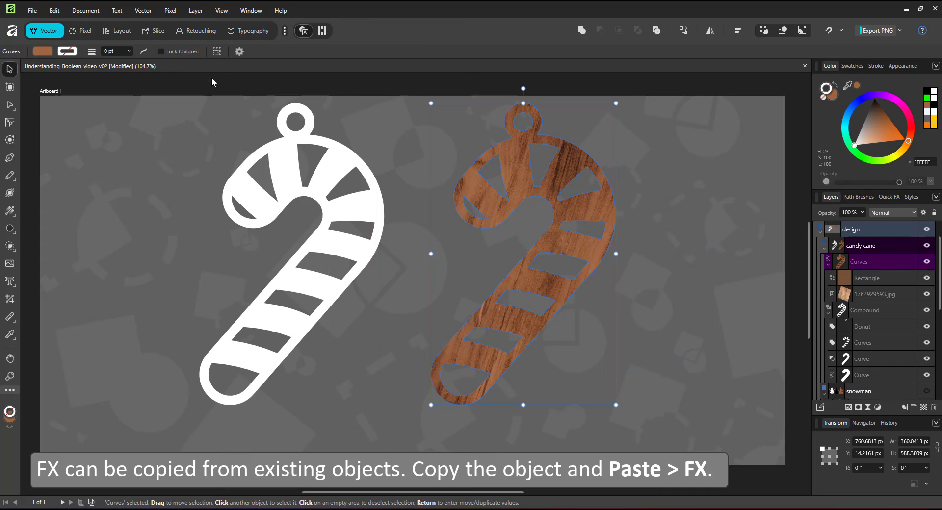
left_click(55, 10)
mouse_move(73, 160)
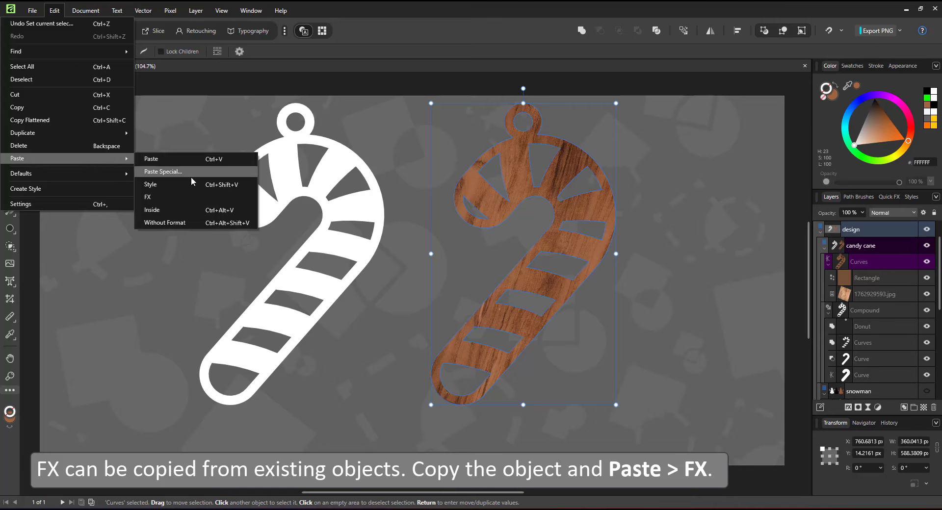
left_click(189, 195)
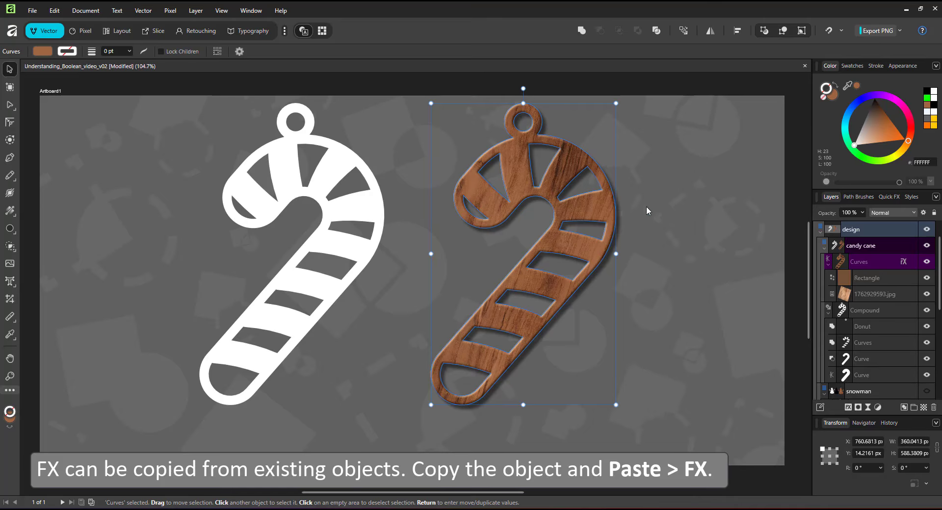
left_click(802, 228)
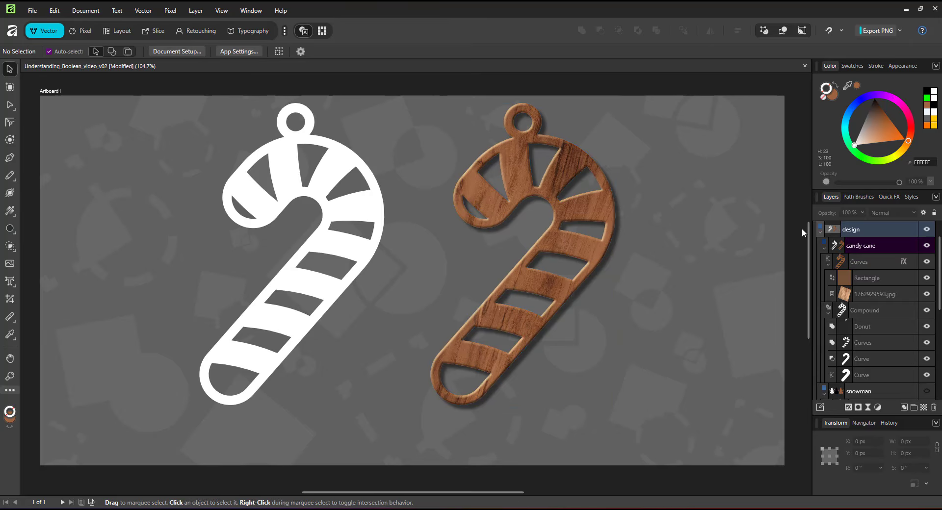